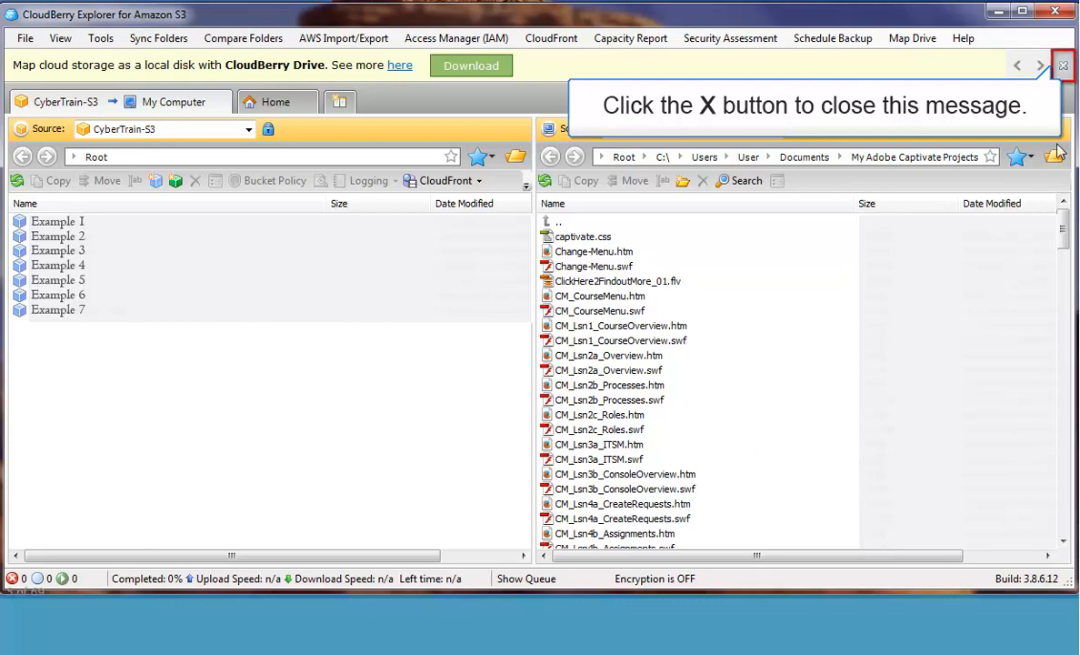
- Dismiss the advertisement bar and select CyberTrain-S3 as the source account
{"action": "left_click", "coordinate": [1063, 65]}
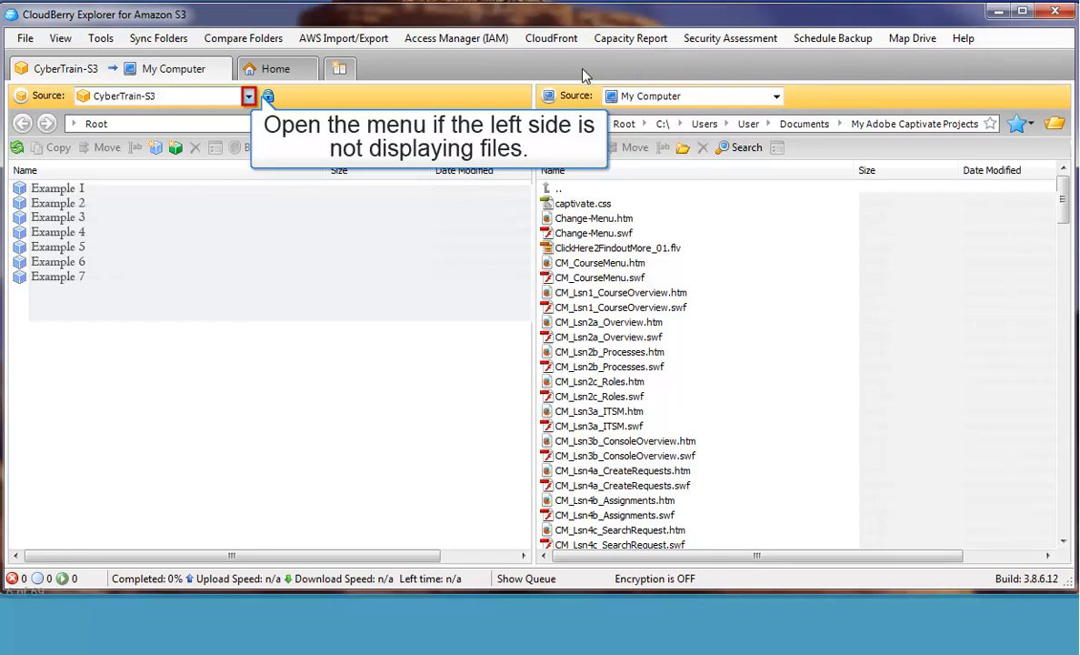
{"action": "left_click", "coordinate": [248, 95]}
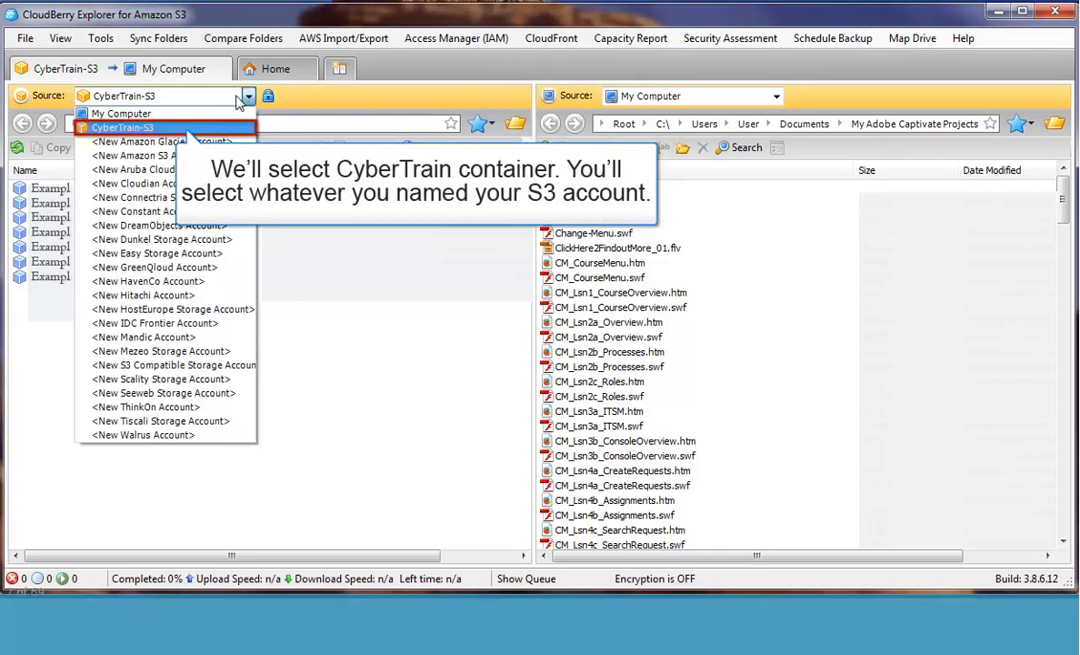
{"action": "left_click", "coordinate": [176, 130]}
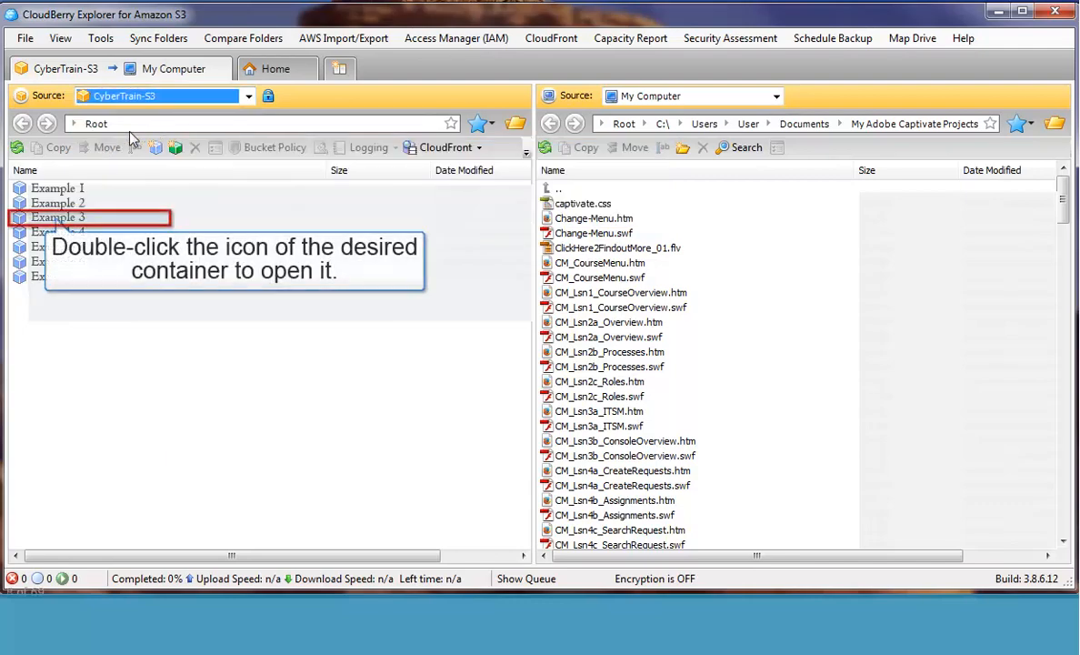
- In Example 3 > Example Folder, delete the old Overview.zip and confirm the removal
{"action": "double_click", "coordinate": [41, 221]}
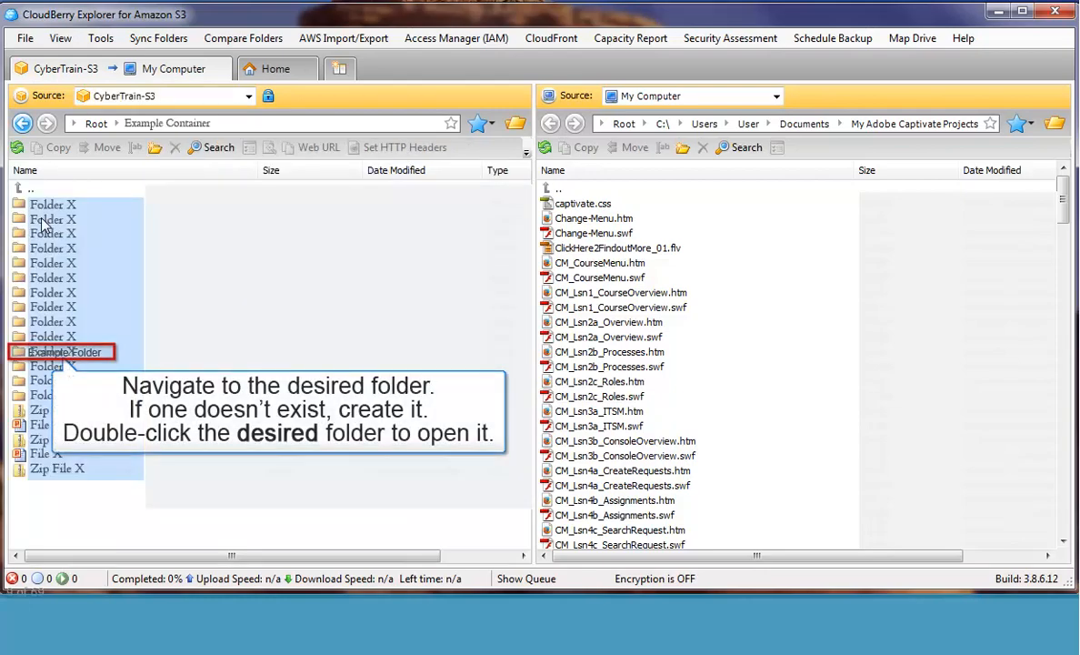
{"action": "double_click", "coordinate": [51, 354]}
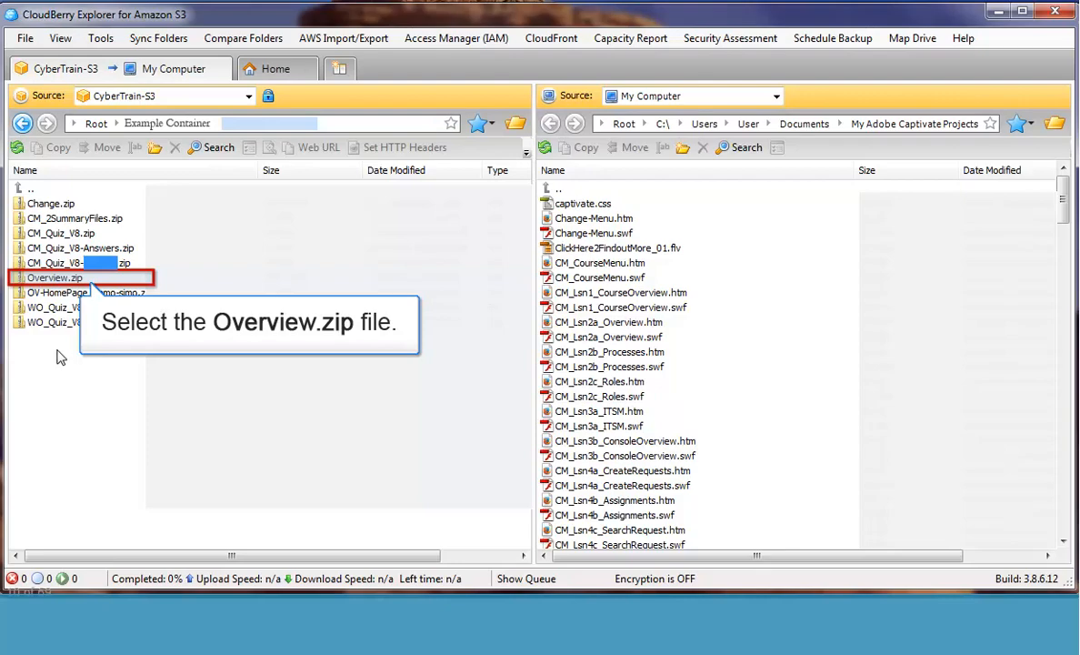
{"action": "left_click", "coordinate": [74, 280]}
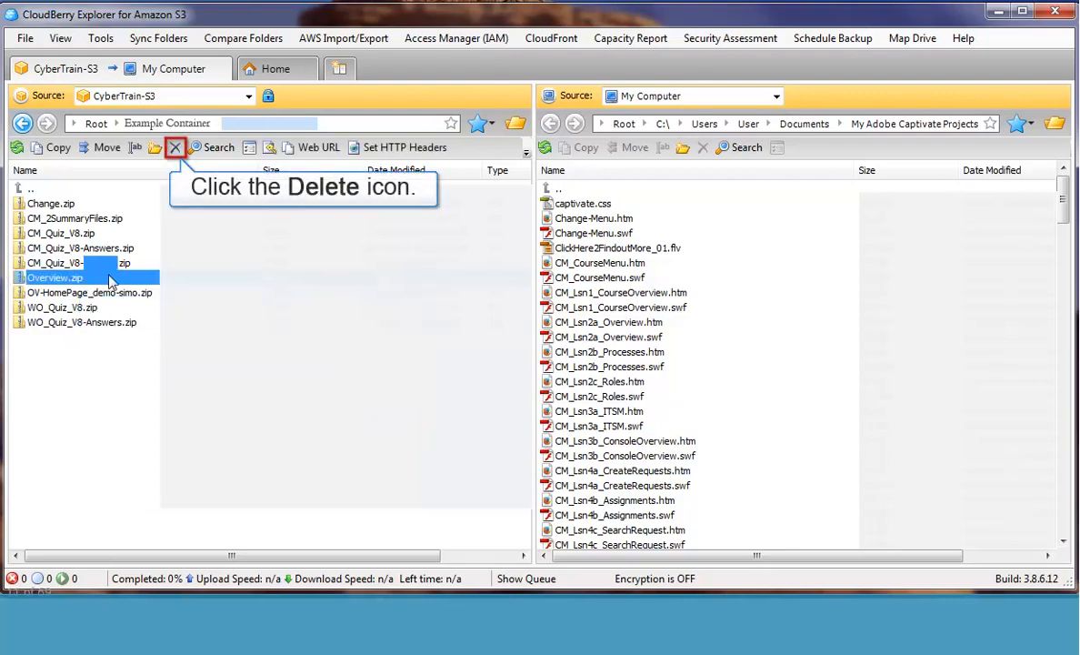
{"action": "left_click", "coordinate": [175, 147]}
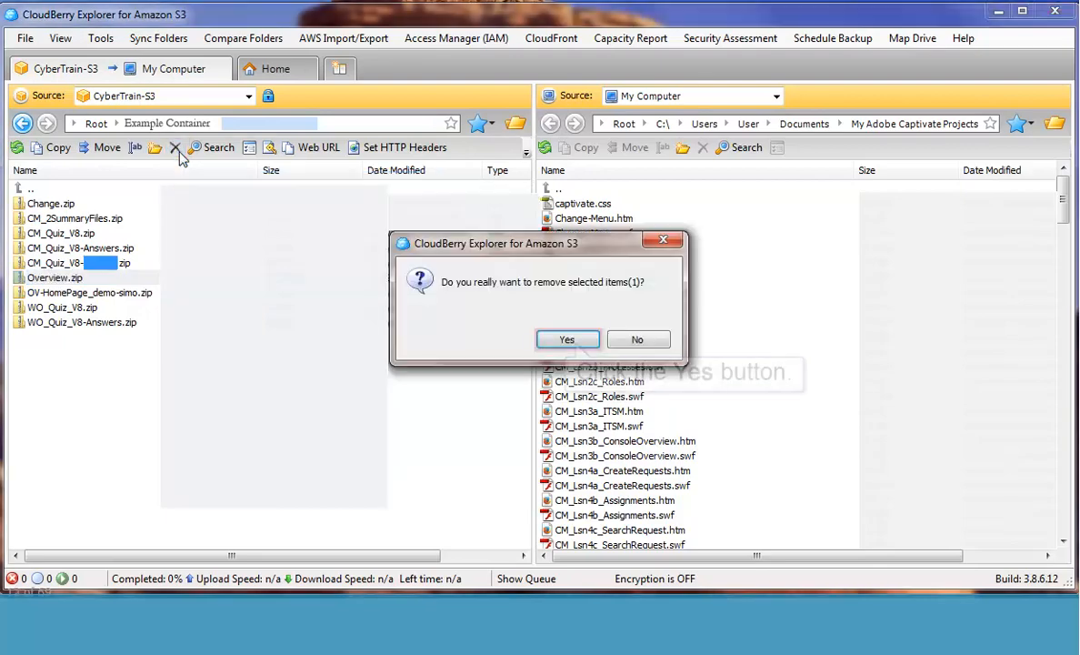
{"action": "left_click", "coordinate": [567, 339]}
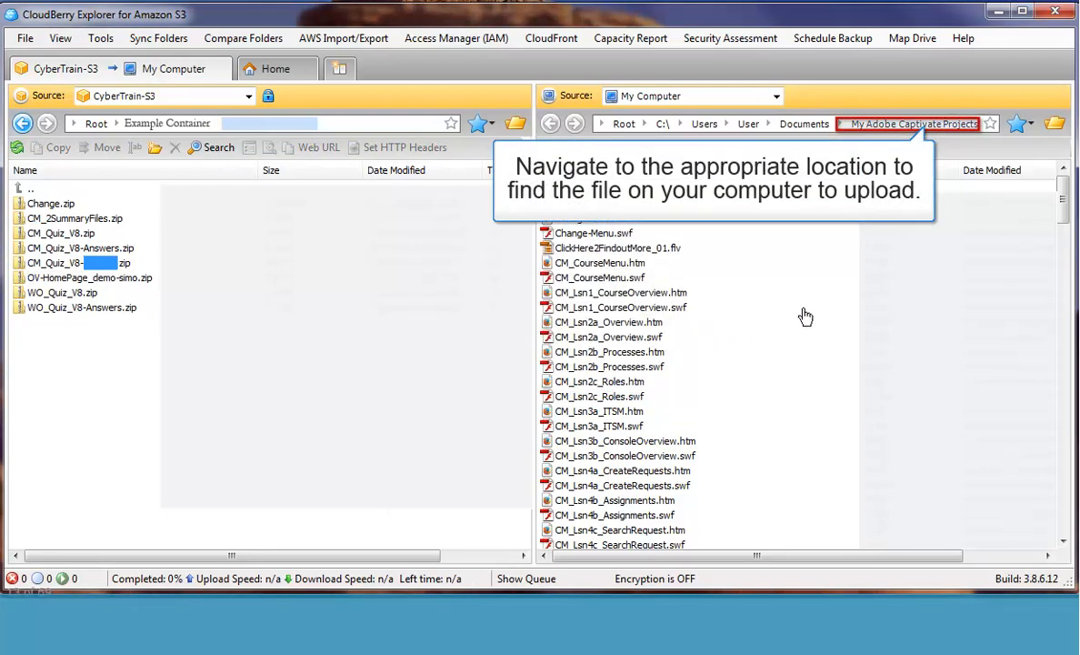
- Copy Overview.zip from My Adobe Captivate Projects into the S3 Example Folder
{"action": "left_click", "coordinate": [933, 127]}
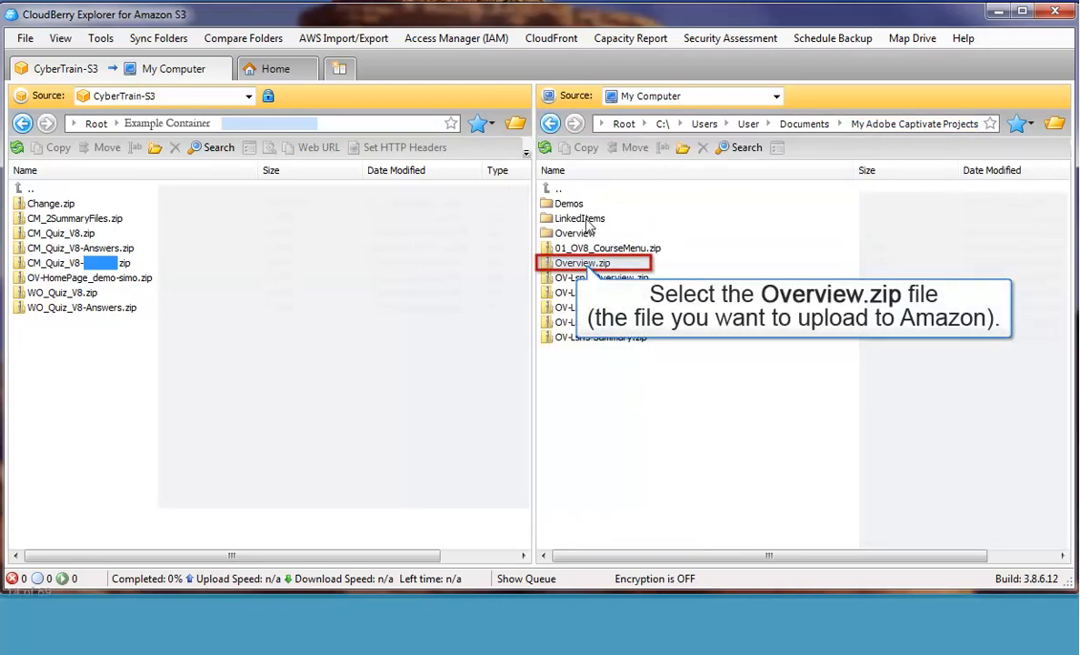
{"action": "left_click", "coordinate": [578, 265]}
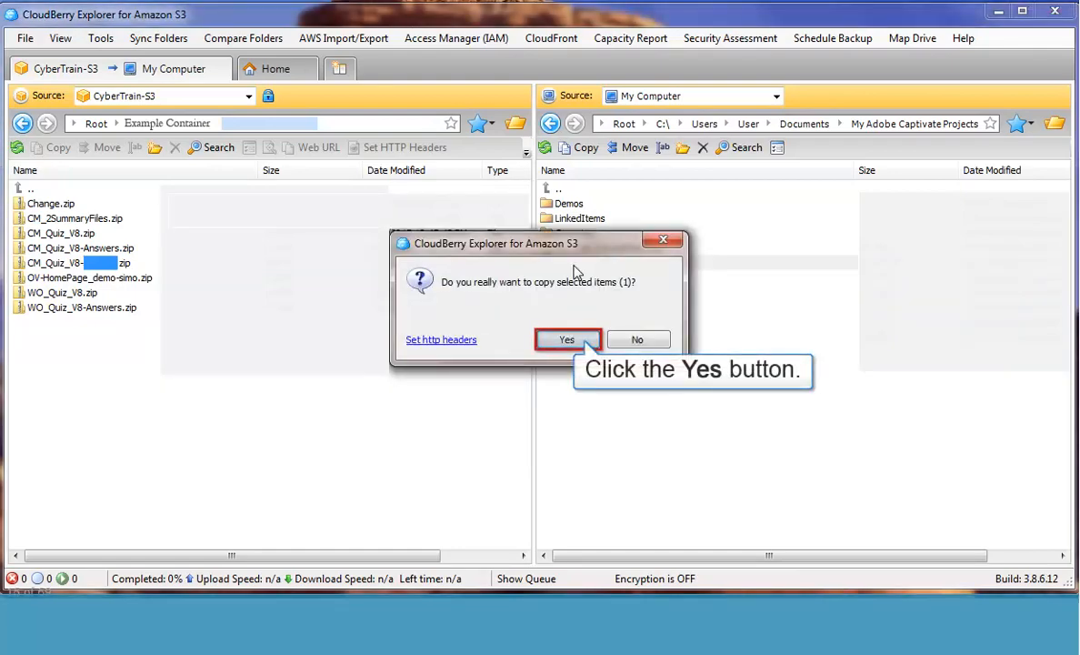
{"action": "left_click", "coordinate": [571, 340]}
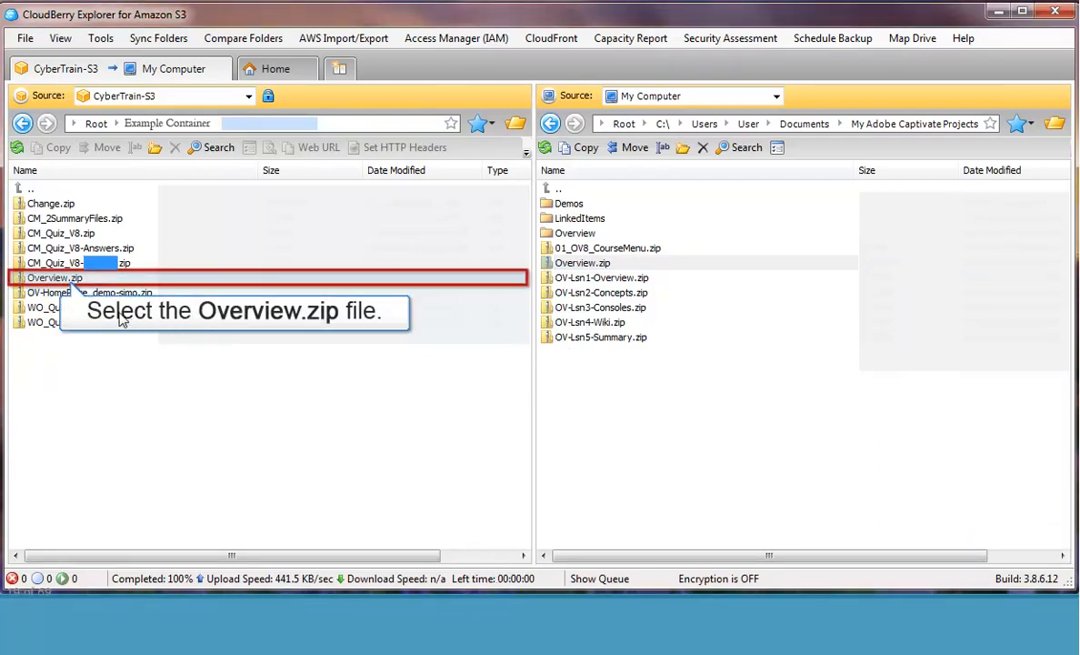
- Open the ACL Settings for the uploaded Overview.zip
{"action": "left_click", "coordinate": [72, 280]}
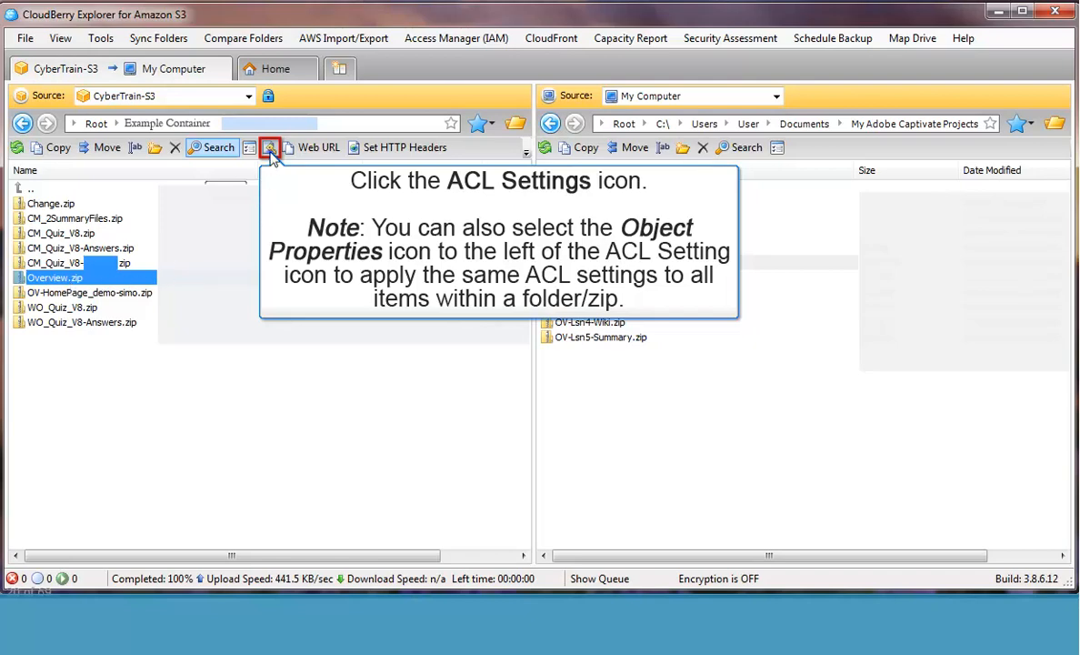
{"action": "left_click", "coordinate": [270, 149]}
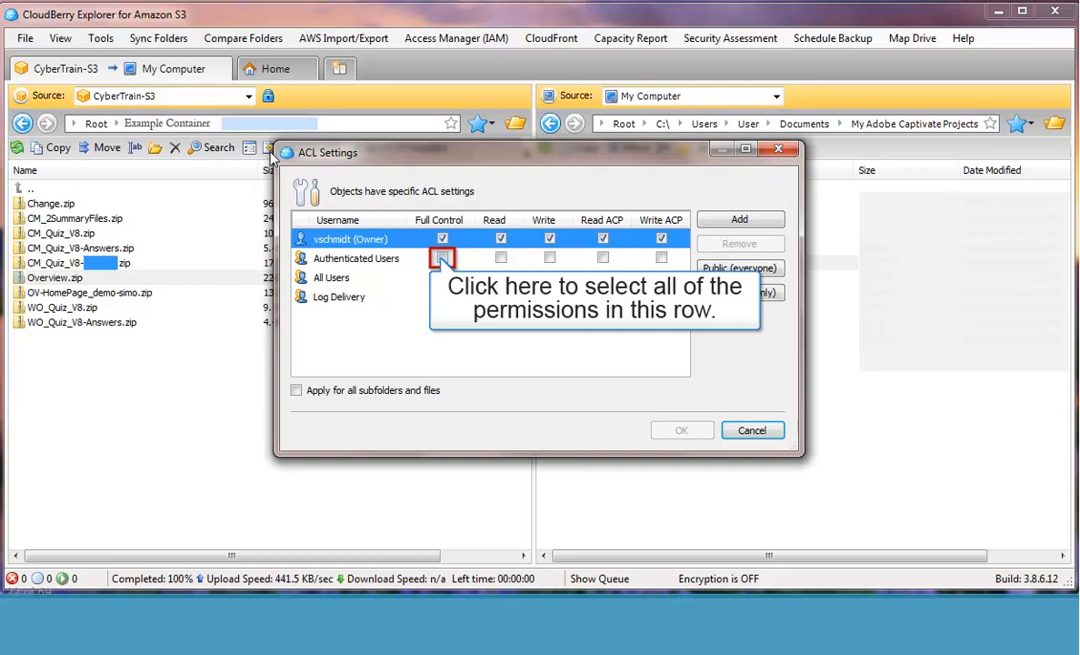
- Grant Authenticated Users Full Control and All Users Read and Read ACP, applied to subfolders and files
{"action": "left_click", "coordinate": [443, 258]}
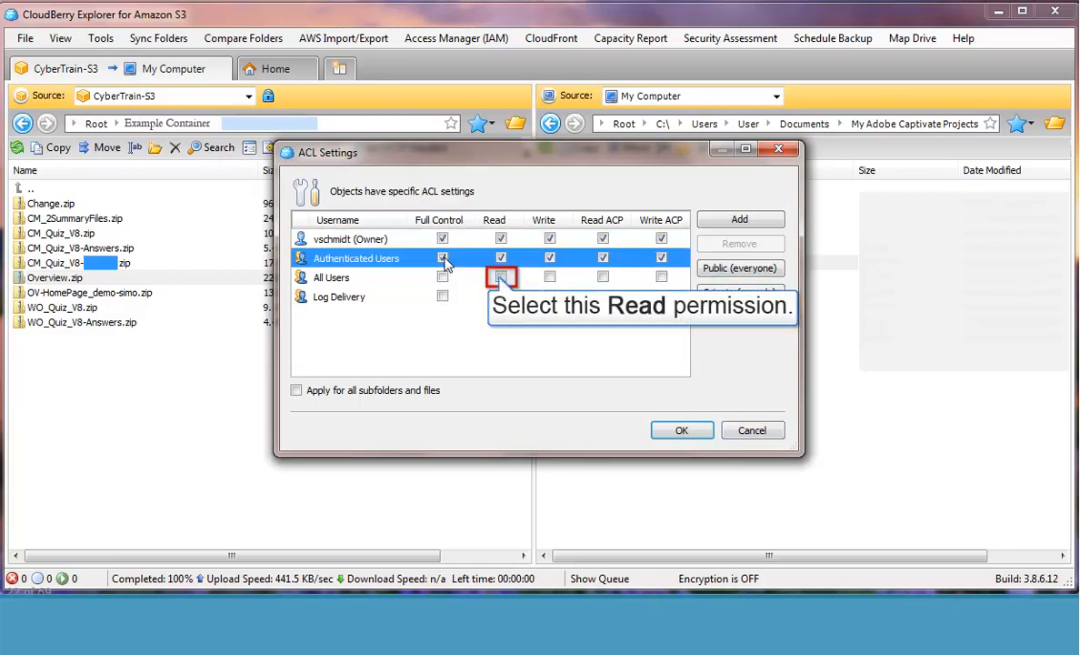
{"action": "left_click", "coordinate": [501, 277]}
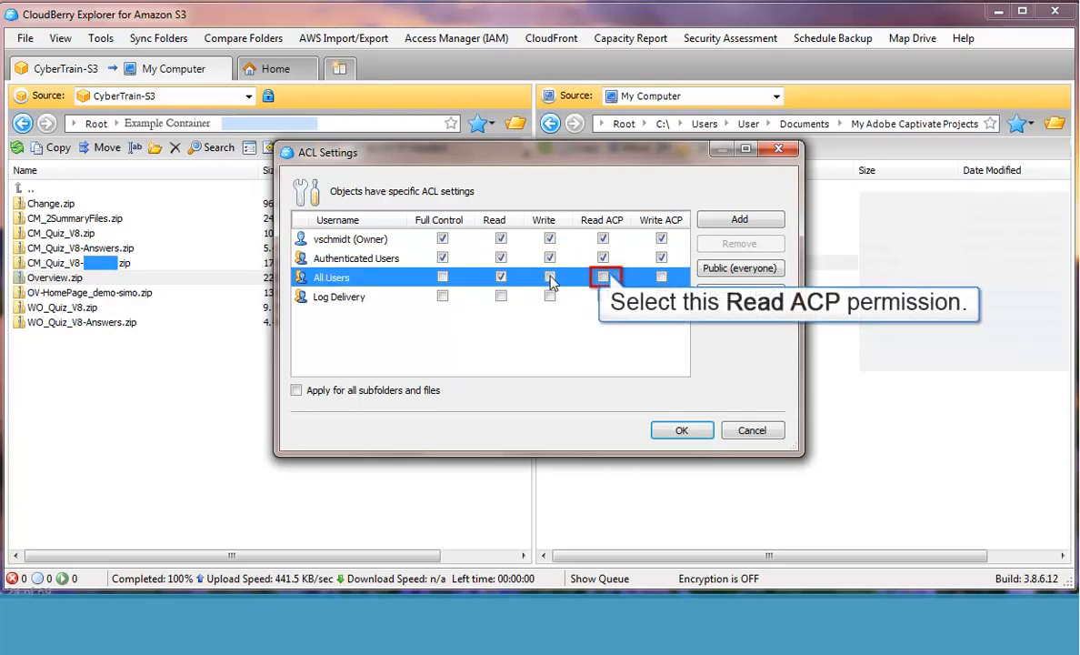
{"action": "left_click", "coordinate": [606, 278]}
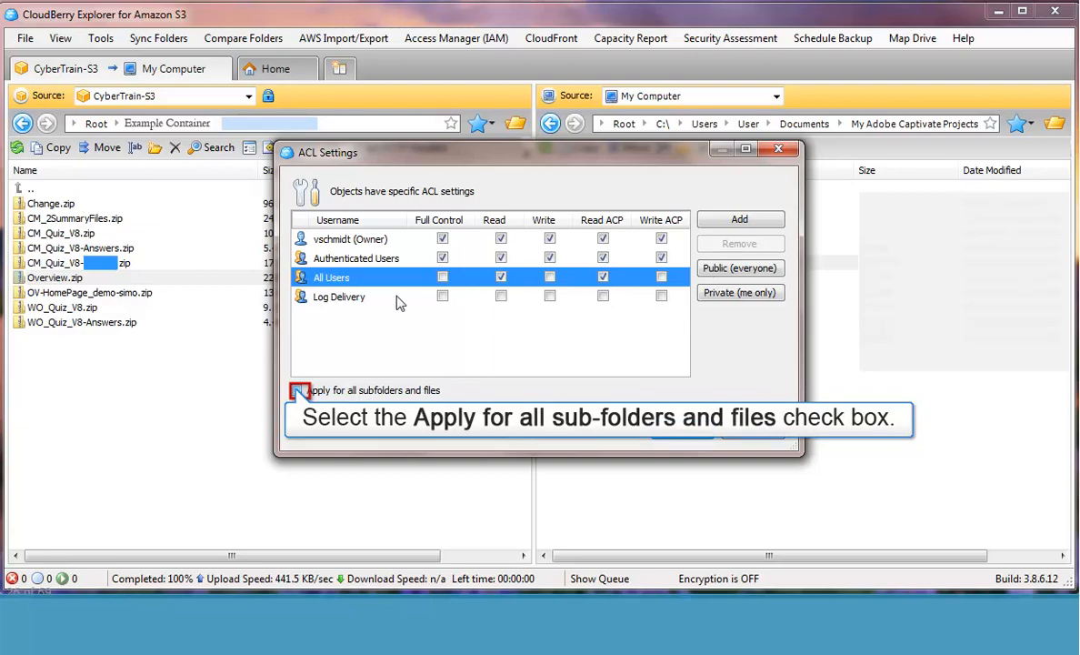
{"action": "left_click", "coordinate": [297, 391]}
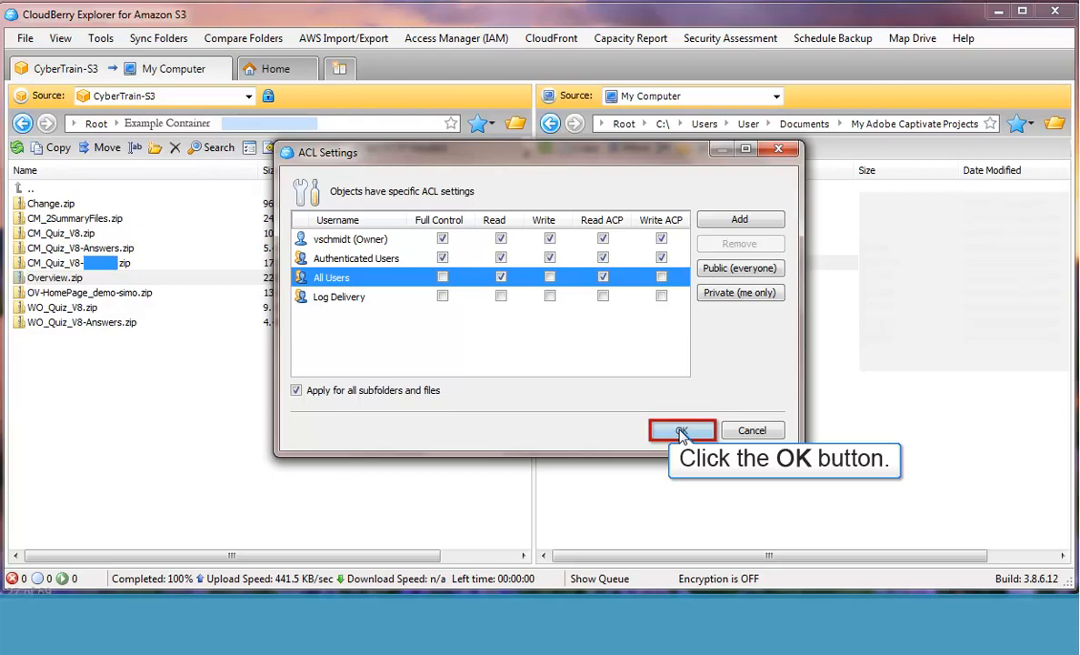
{"action": "left_click", "coordinate": [682, 431]}
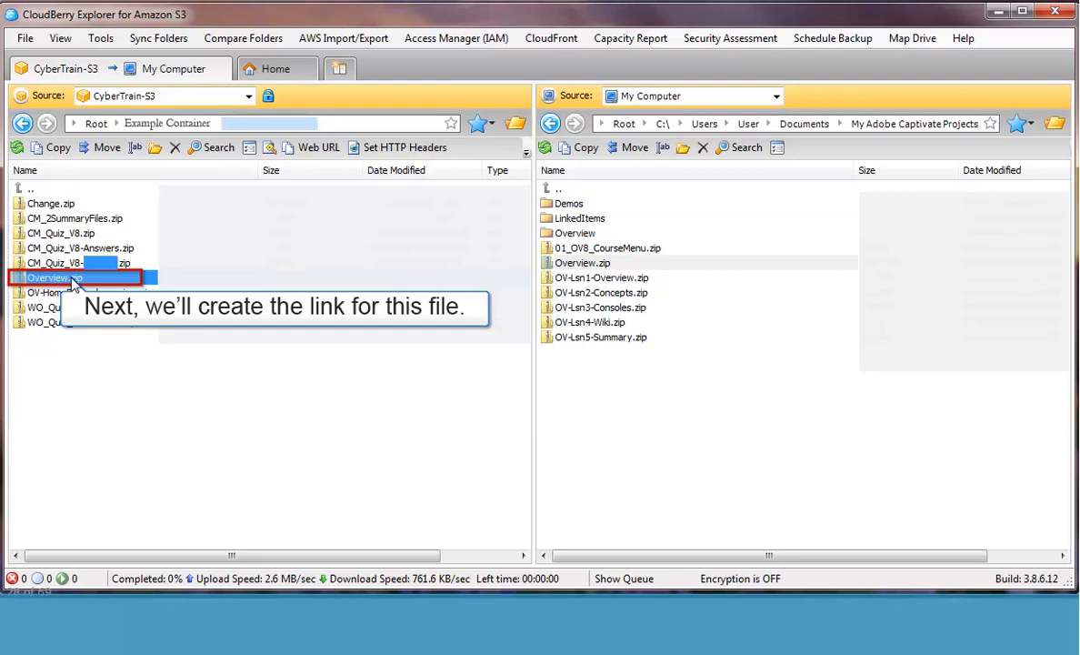
- Open the Web URL generator for Overview.zip
{"action": "left_click", "coordinate": [312, 148]}
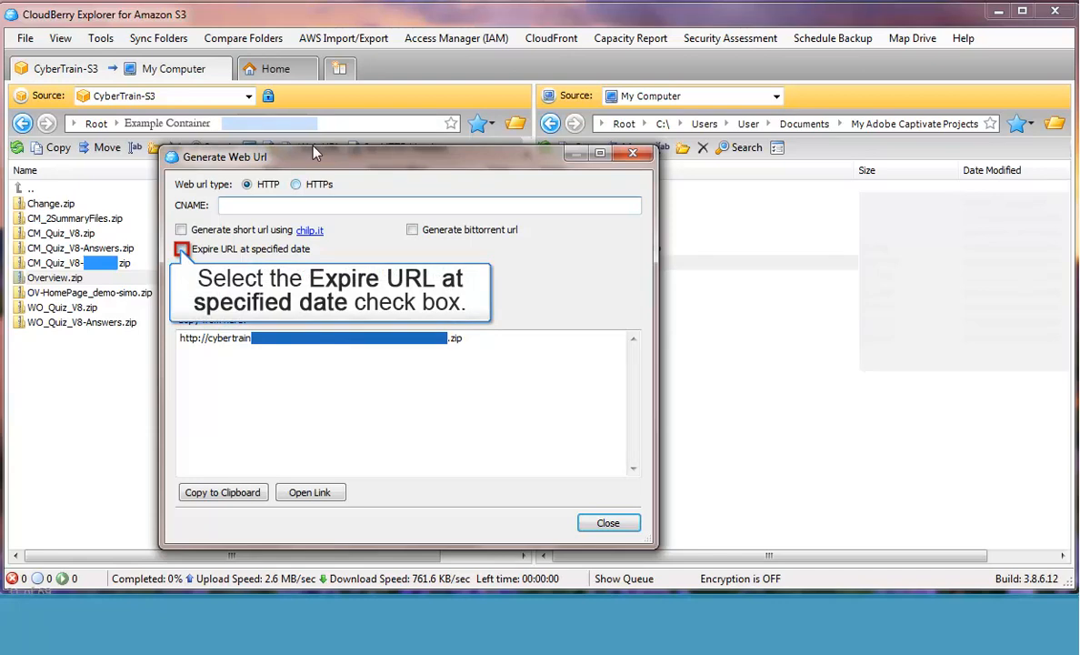
- Generate a chilp.it short URL expiring April 30, 2020 and copy it to the clipboard
{"action": "left_click", "coordinate": [181, 249]}
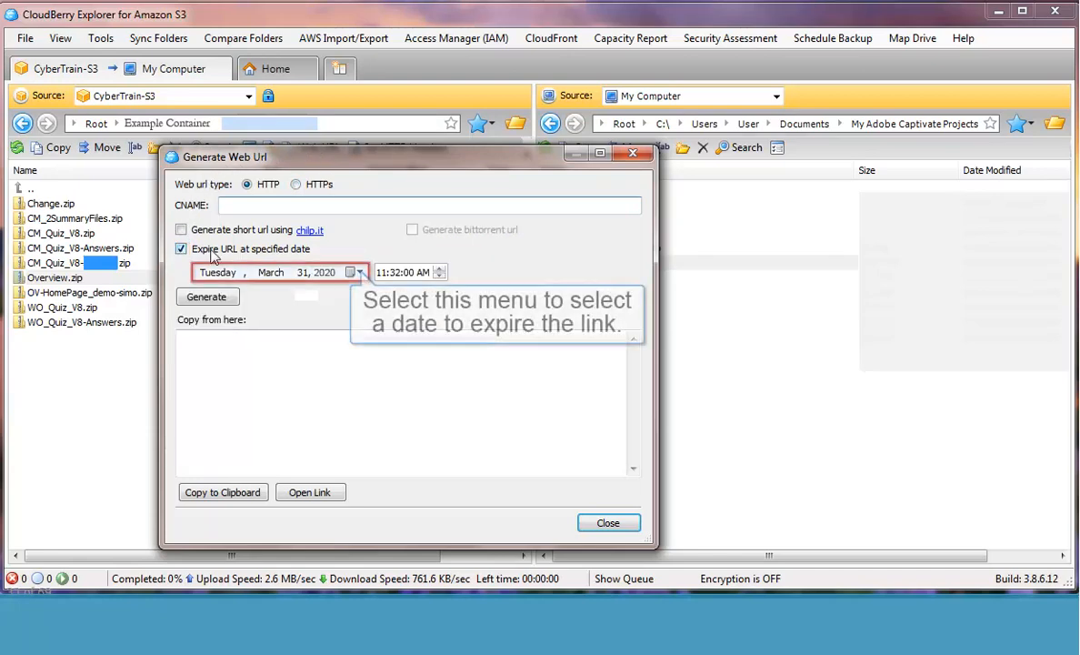
{"action": "left_click", "coordinate": [355, 272]}
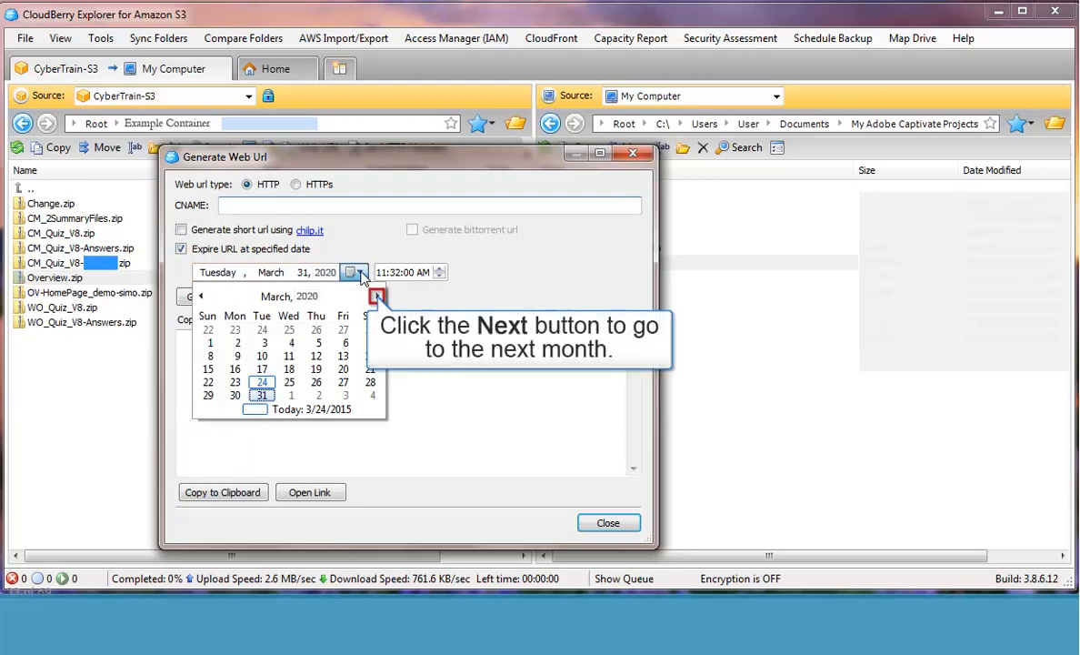
{"action": "left_click", "coordinate": [376, 297]}
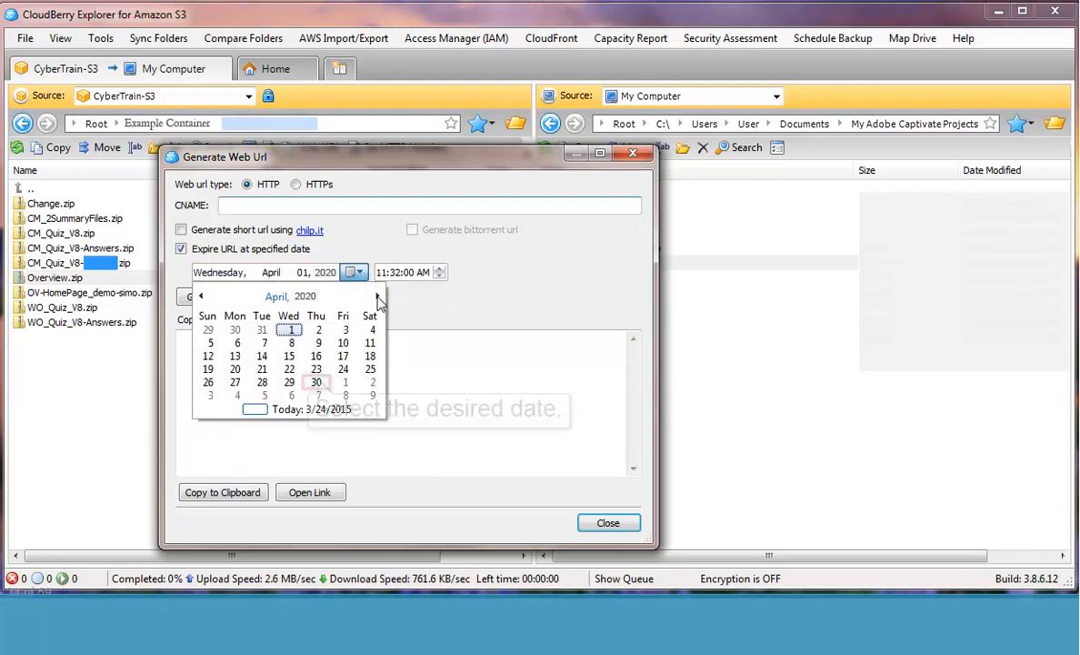
{"action": "left_click", "coordinate": [315, 381]}
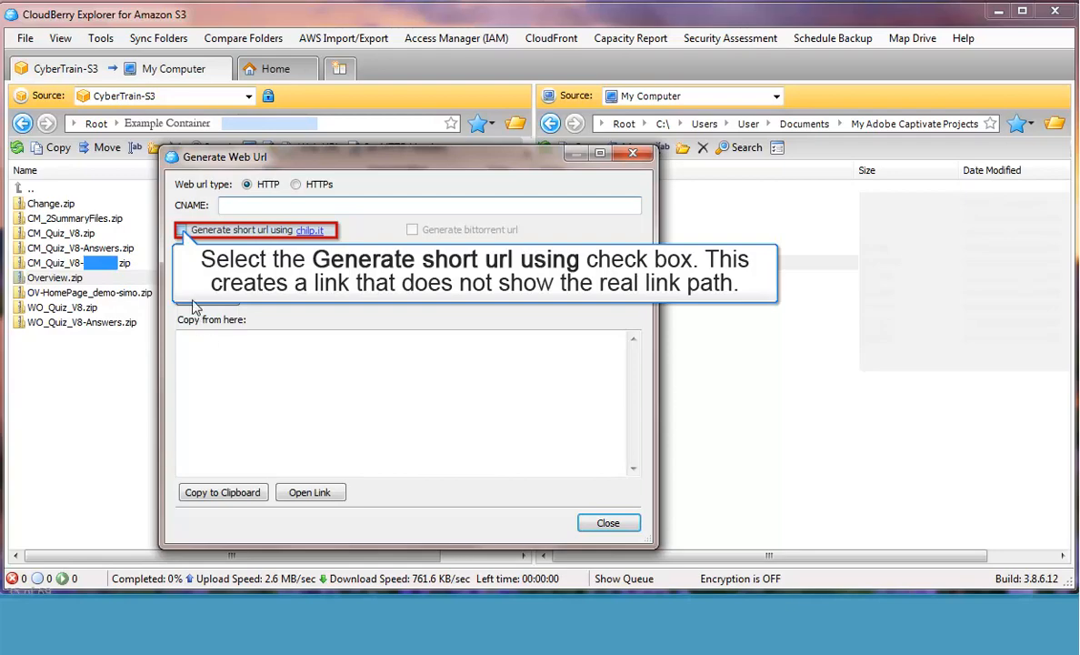
{"action": "left_click", "coordinate": [182, 231]}
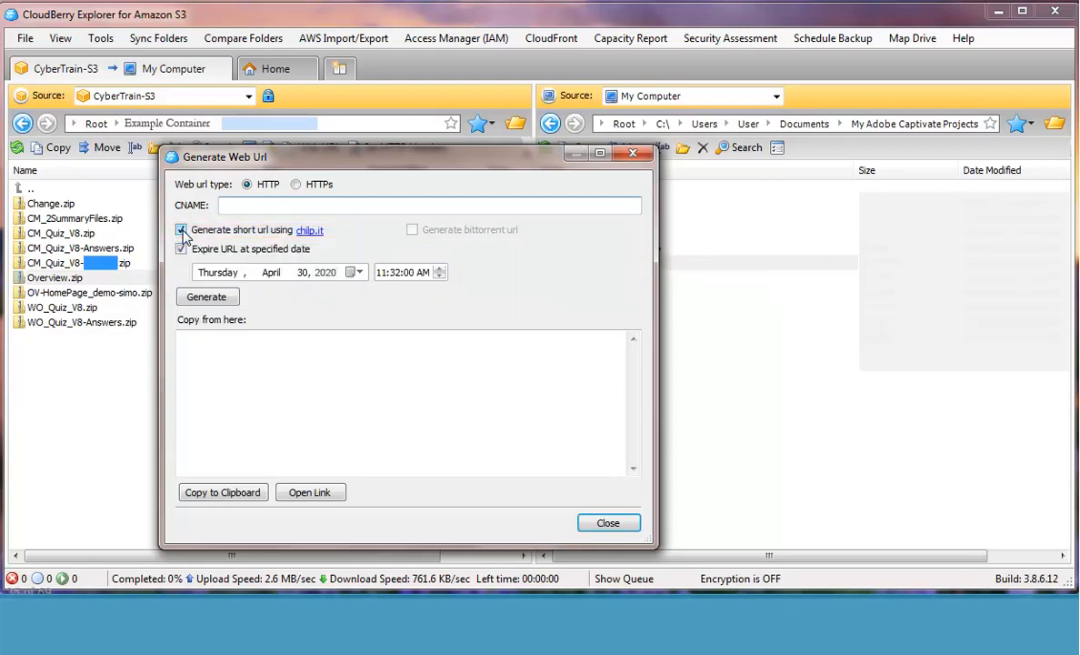
{"action": "left_click", "coordinate": [208, 303]}
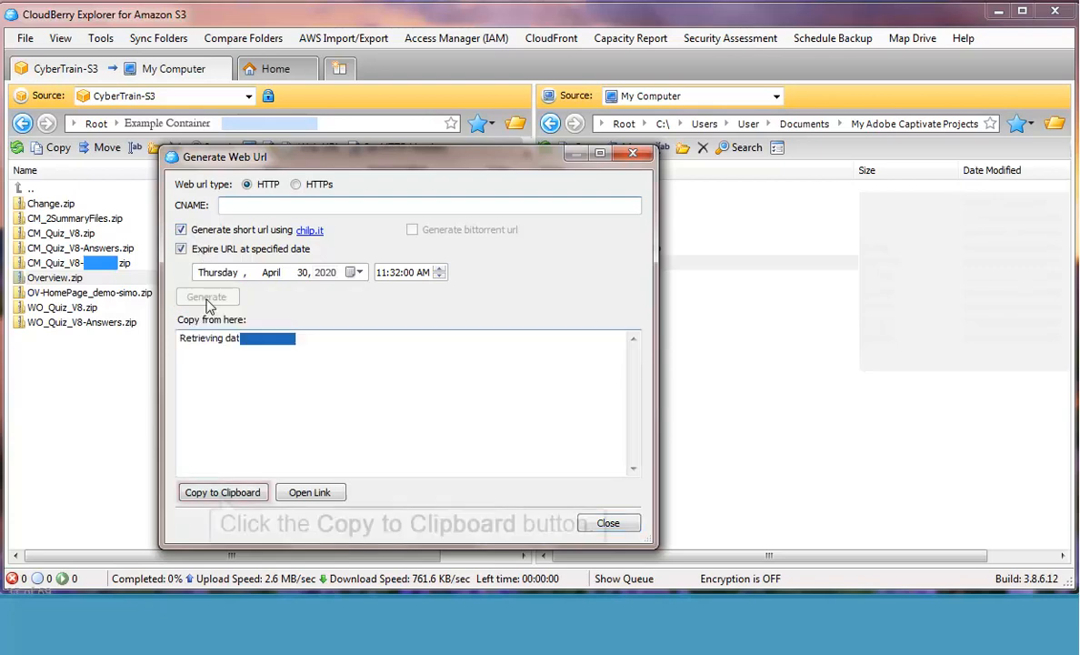
{"action": "left_click", "coordinate": [224, 498]}
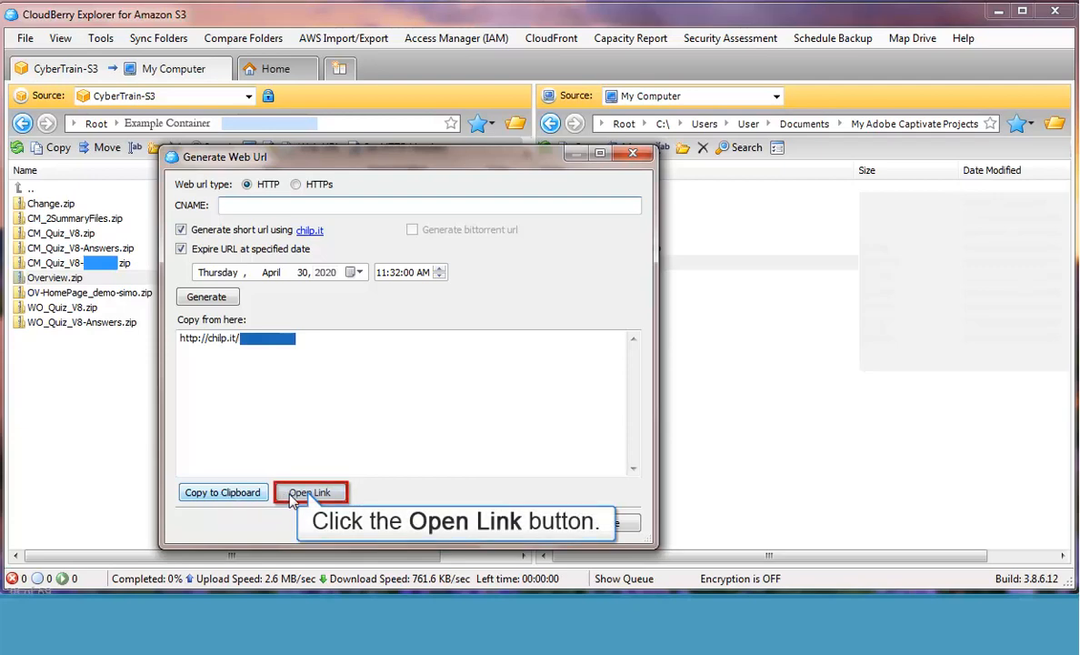
- Test the short link in Firefox, cancel the Overview.zip download, and close the URL generator
{"action": "left_click", "coordinate": [309, 493]}
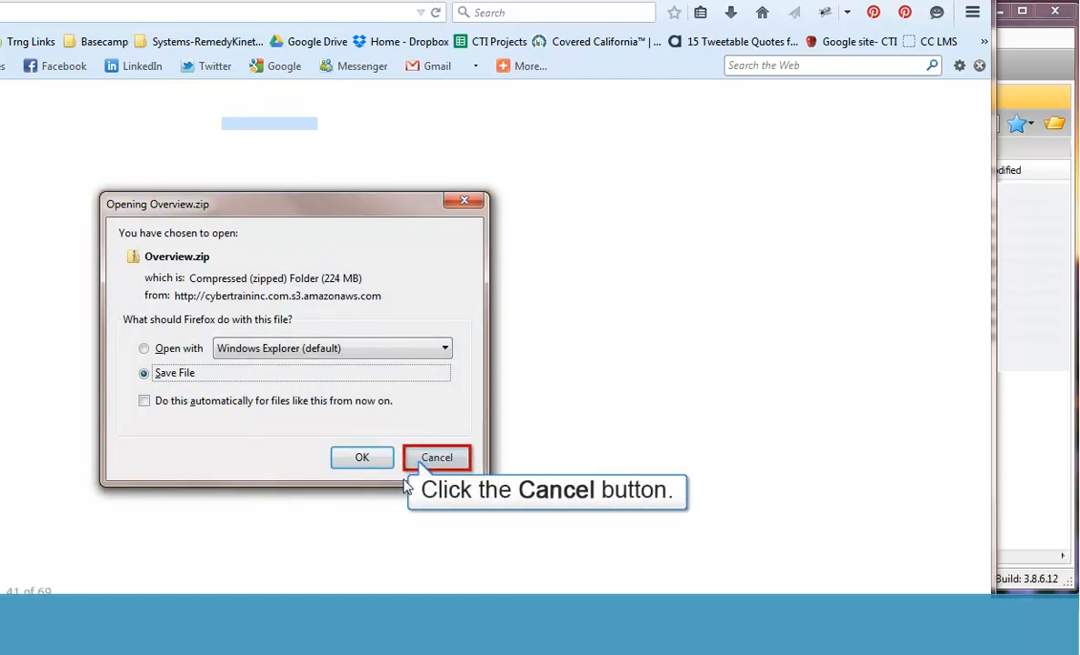
{"action": "left_click", "coordinate": [425, 457]}
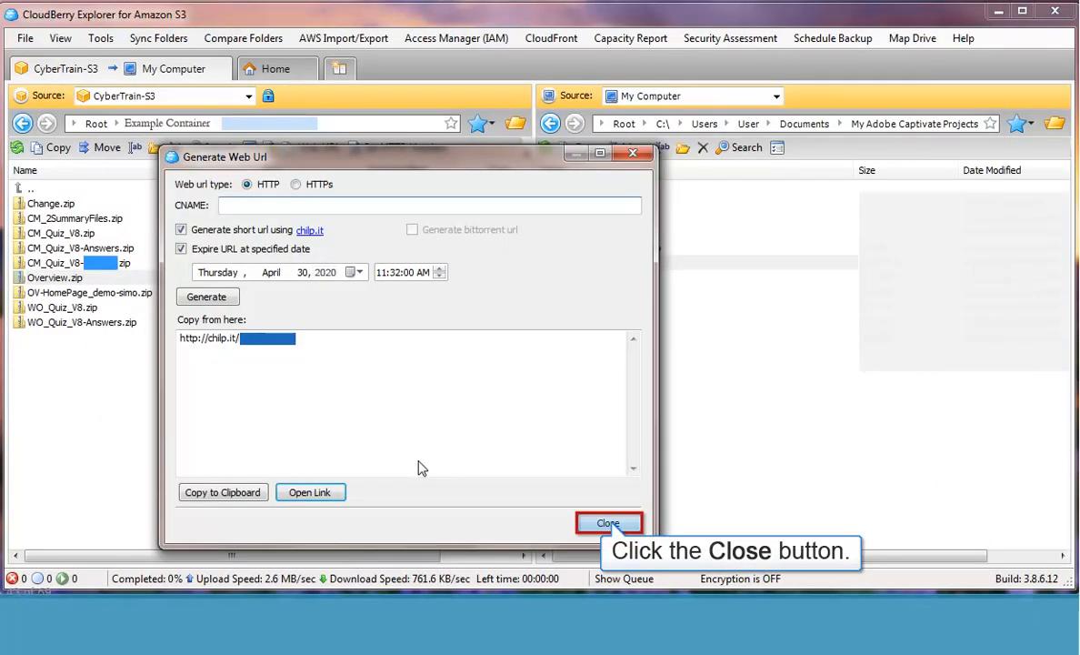
{"action": "left_click", "coordinate": [608, 523]}
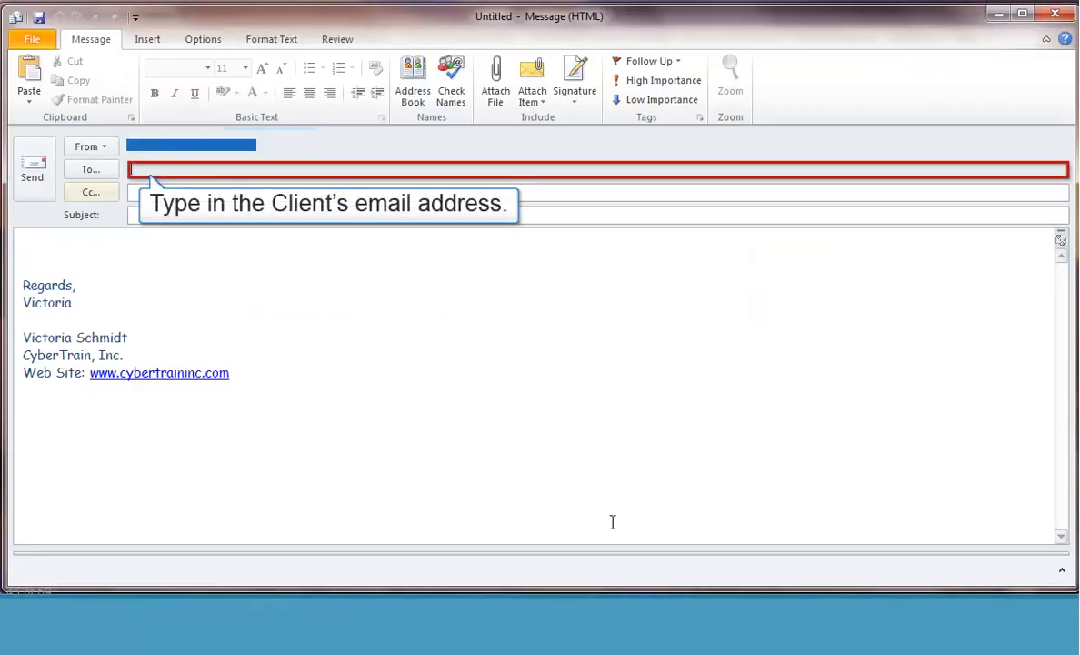
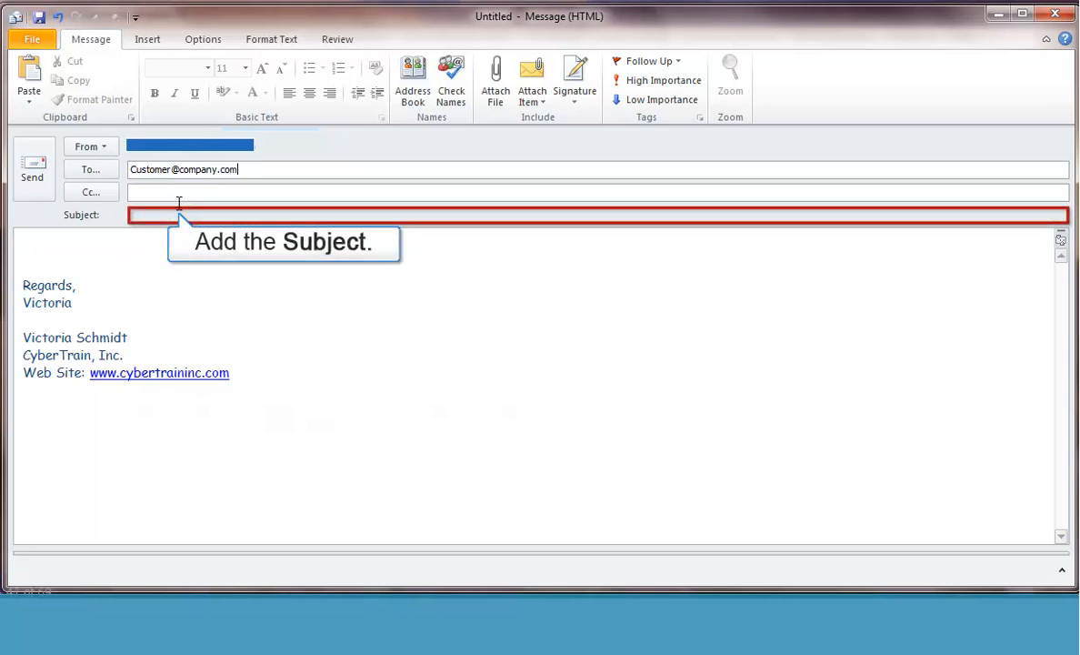
- Address the message to the client's e-mail with subject 'Overview Course Download'
{"action": "left_click", "coordinate": [179, 214]}
{"action": "type", "text": "Overview c"}
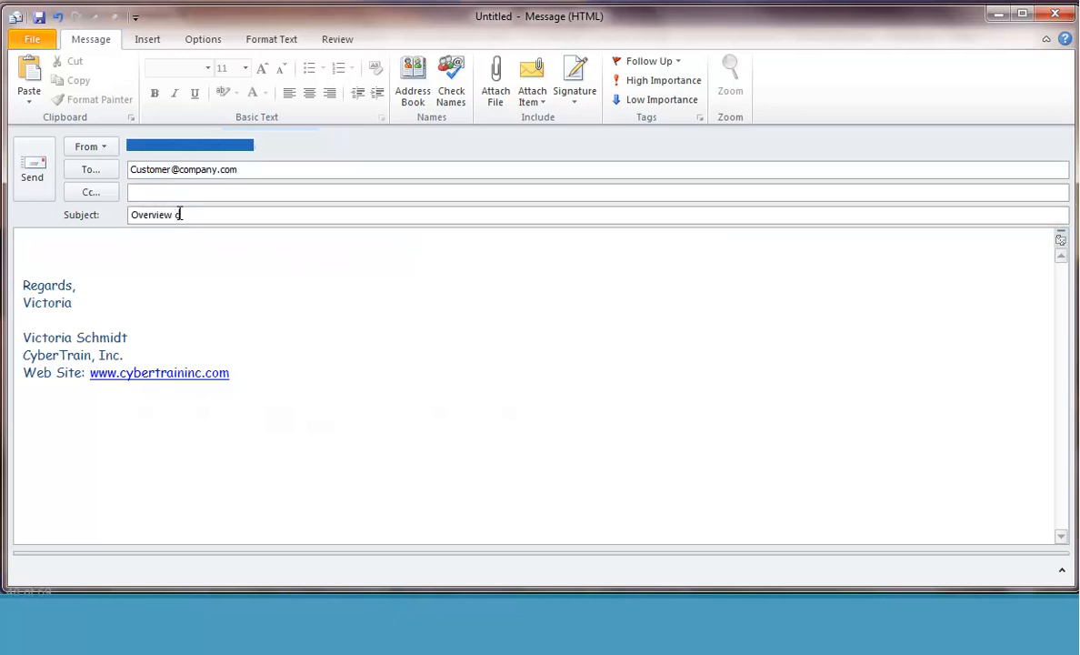
{"action": "type", "text": "ourse Download"}
{"action": "left_click", "coordinate": [179, 216]}
{"action": "key", "text": "BackSpace"}
{"action": "type", "text": "C"}
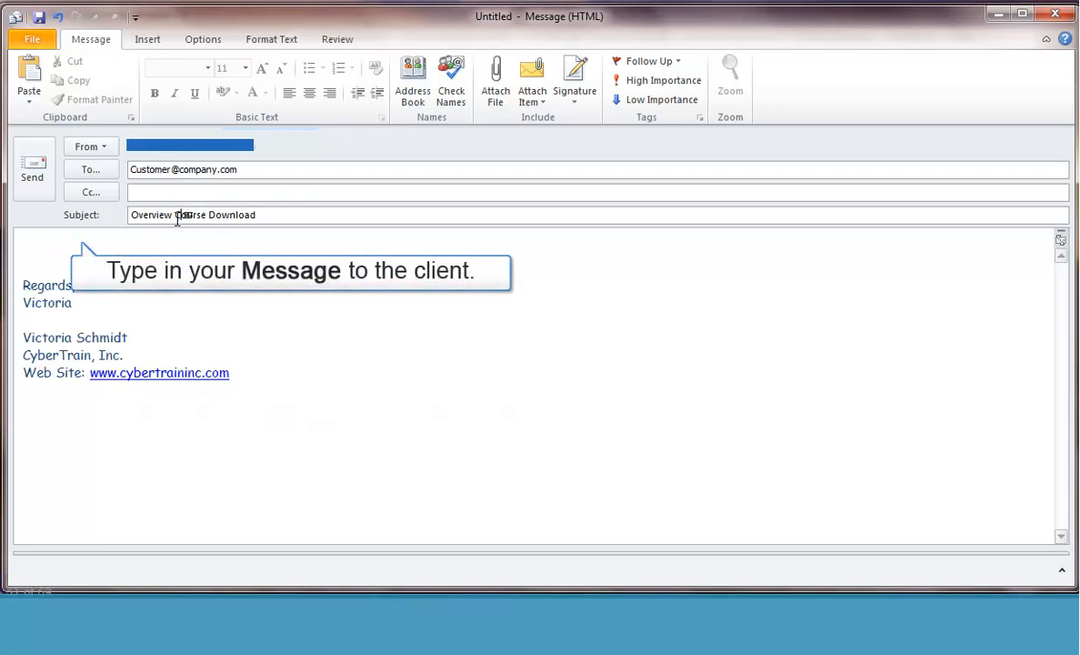
- Write the 'Hello;' greeting and a paragraph explaining the zipped Overview course download link
{"action": "left_click", "coordinate": [84, 239]}
{"action": "type", "text": "Hello;"}
{"action": "key", "text": "Return"}
{"action": "key", "text": "Return"}
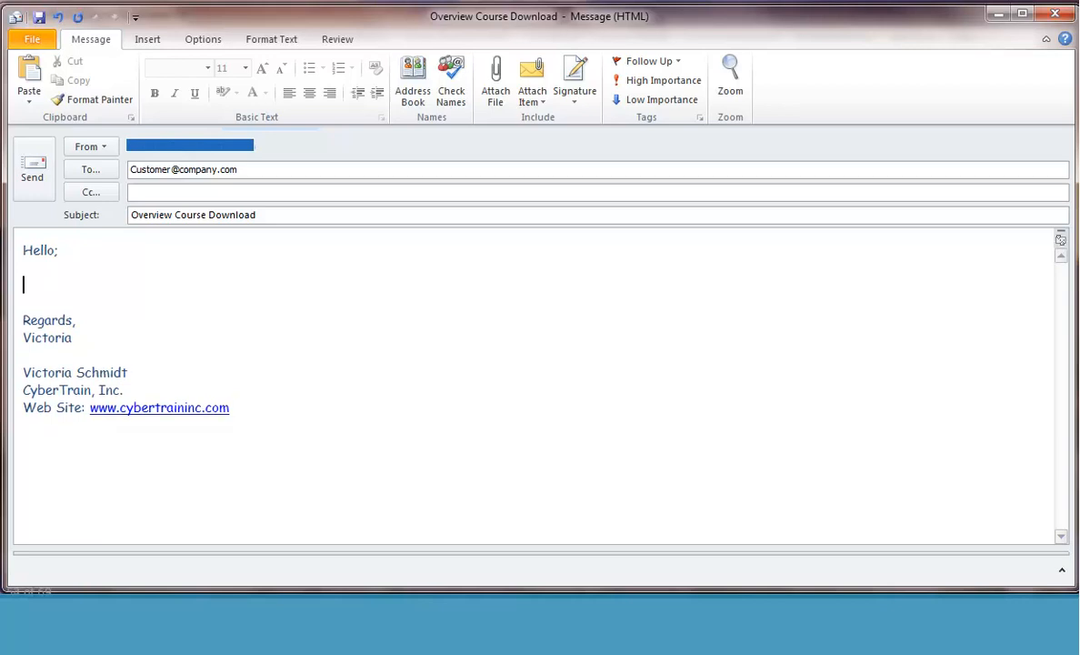
{"action": "type", "text": "Below is the li"}
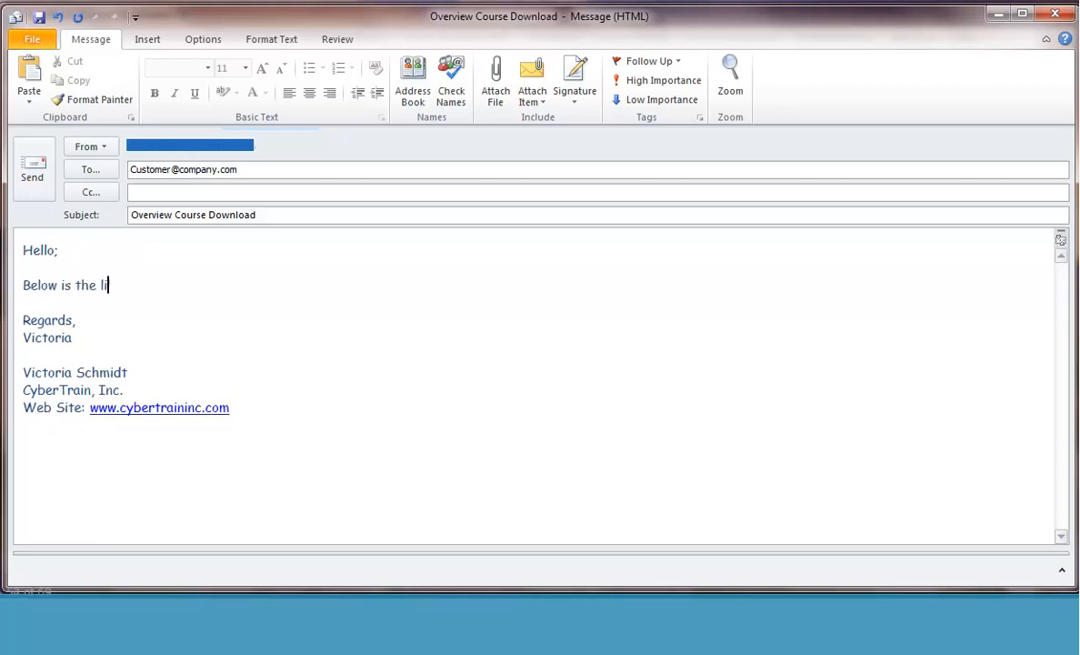
{"action": "type", "text": "nk to download the zipped"}
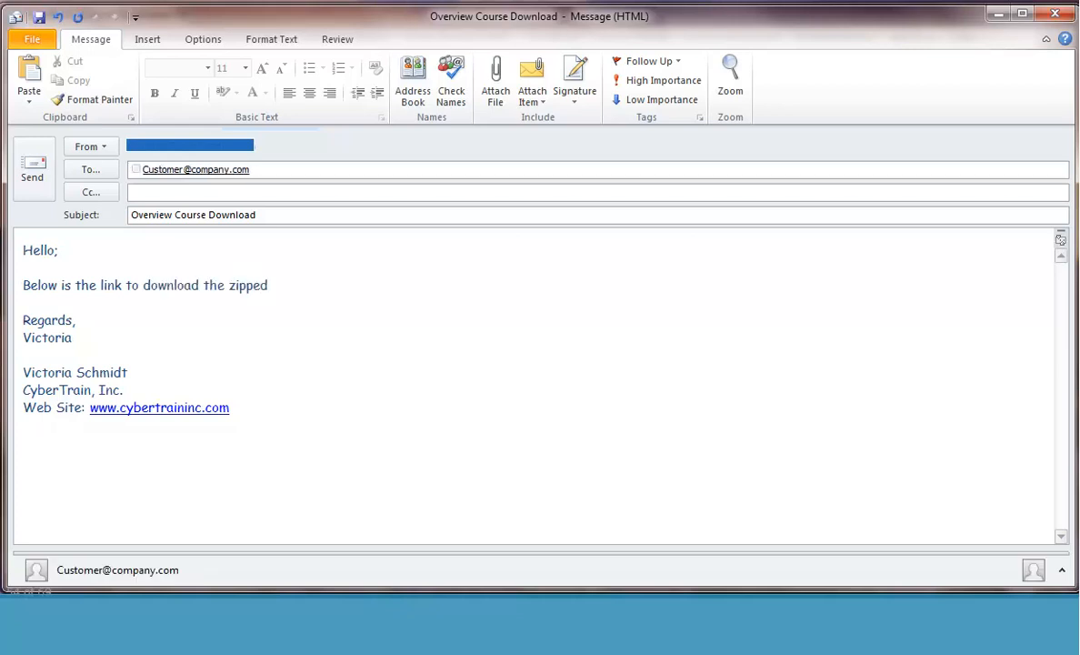
{"action": "type", "text": " Overview course. Once down"}
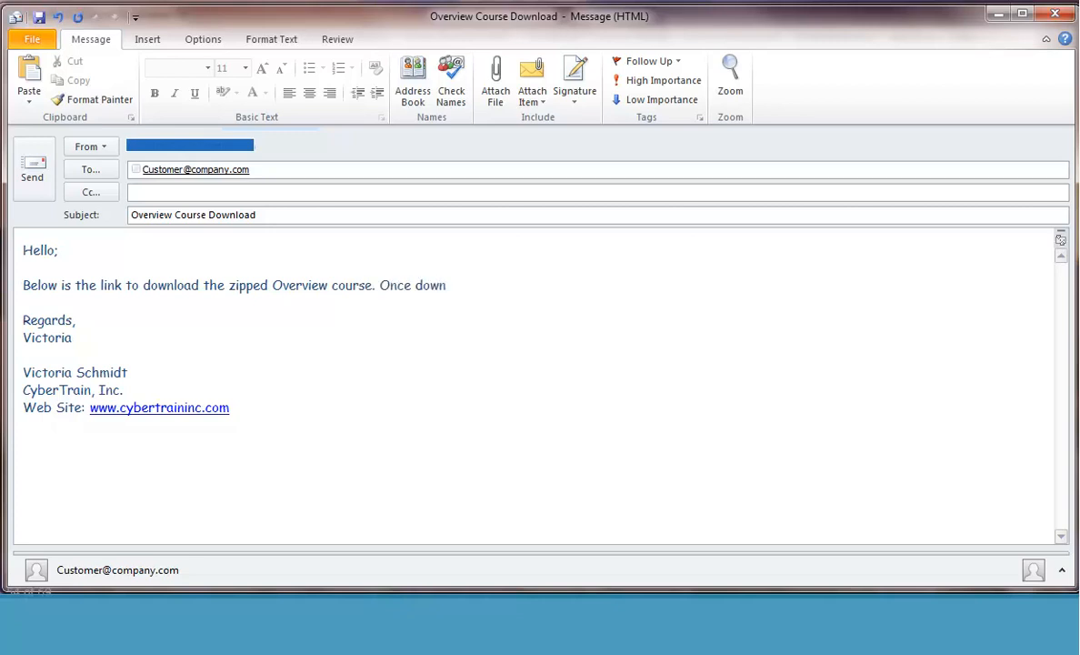
{"action": "type", "text": "loaded it is ready to be l"}
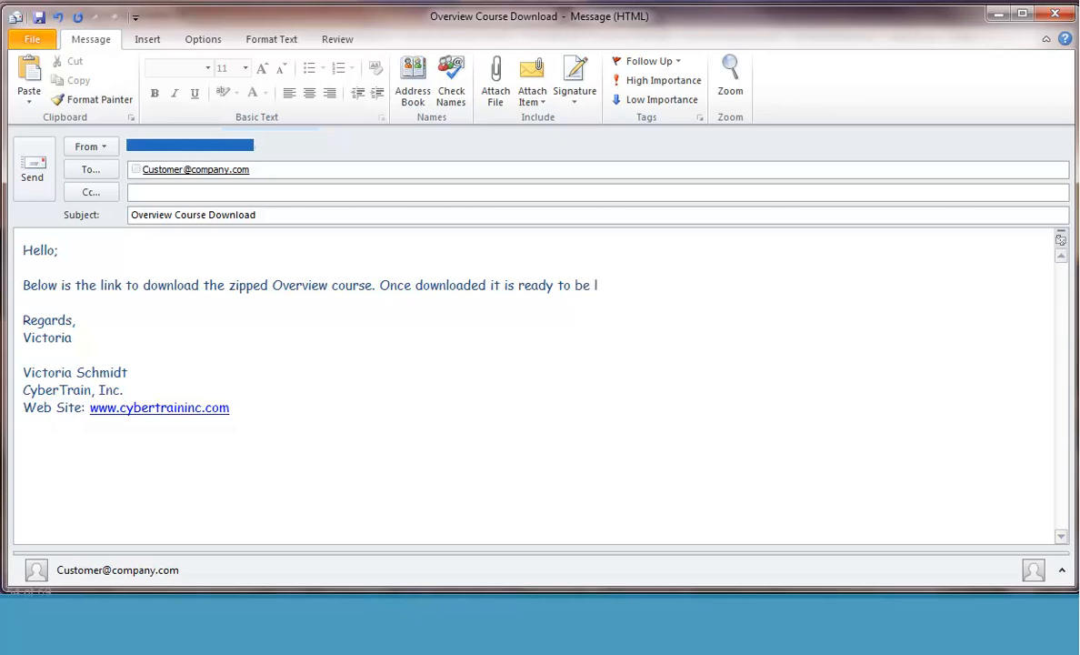
{"action": "type", "text": "oading into your LMS. Let u"}
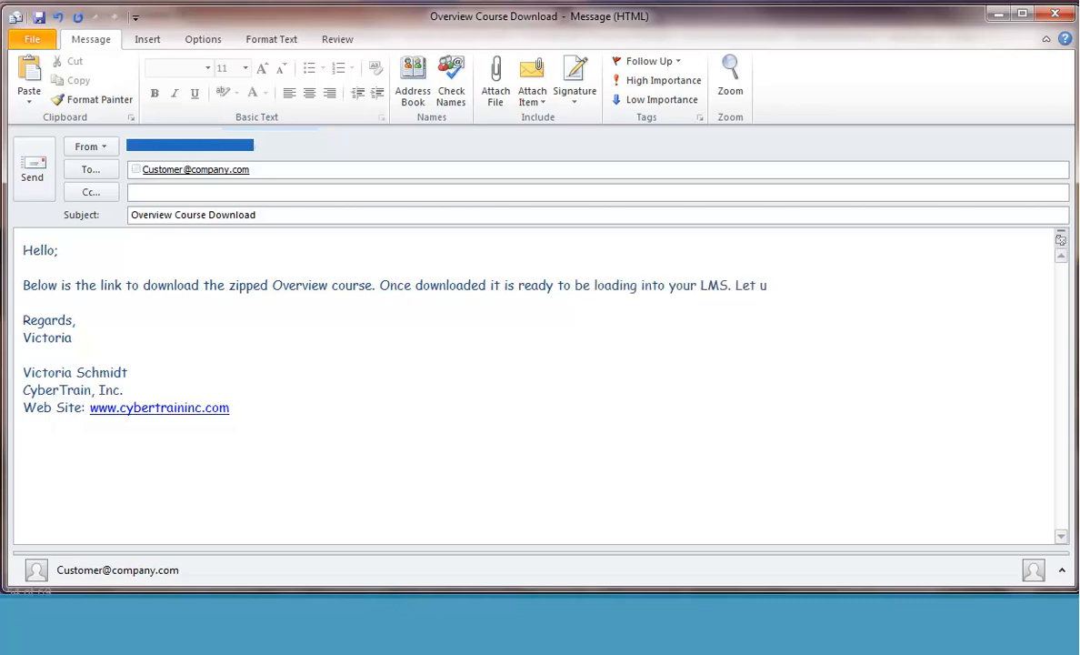
{"action": "type", "text": "s know if you have an quest"}
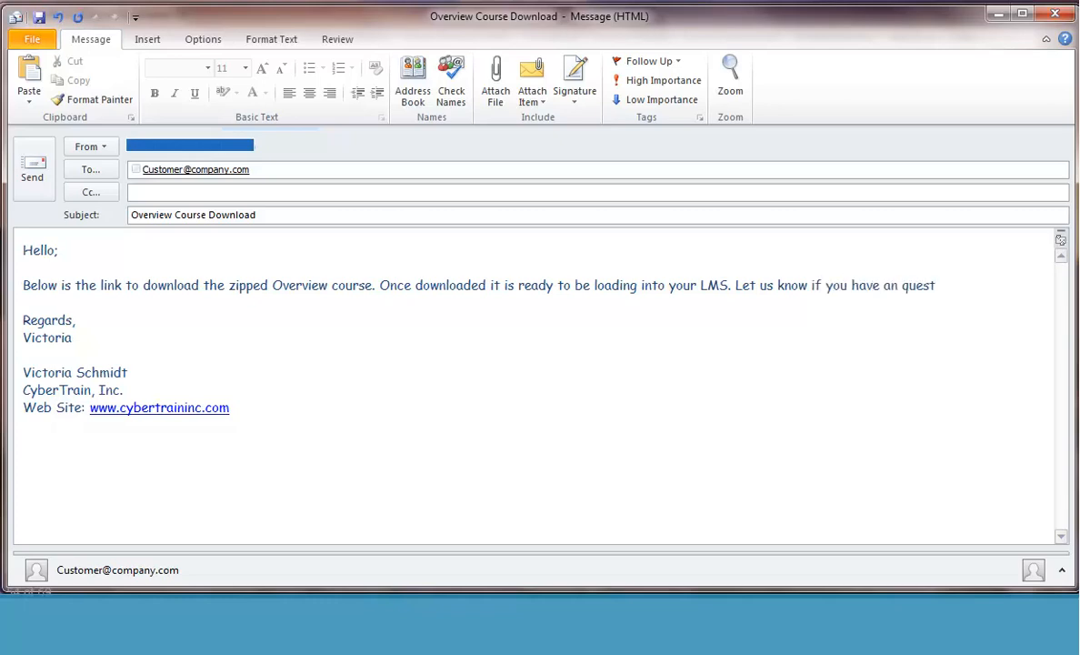
{"action": "type", "text": "ions. Thanks!"}
- Add a bulleted line reading 'Overview Course' below the paragraph
{"action": "key", "text": "Return"}
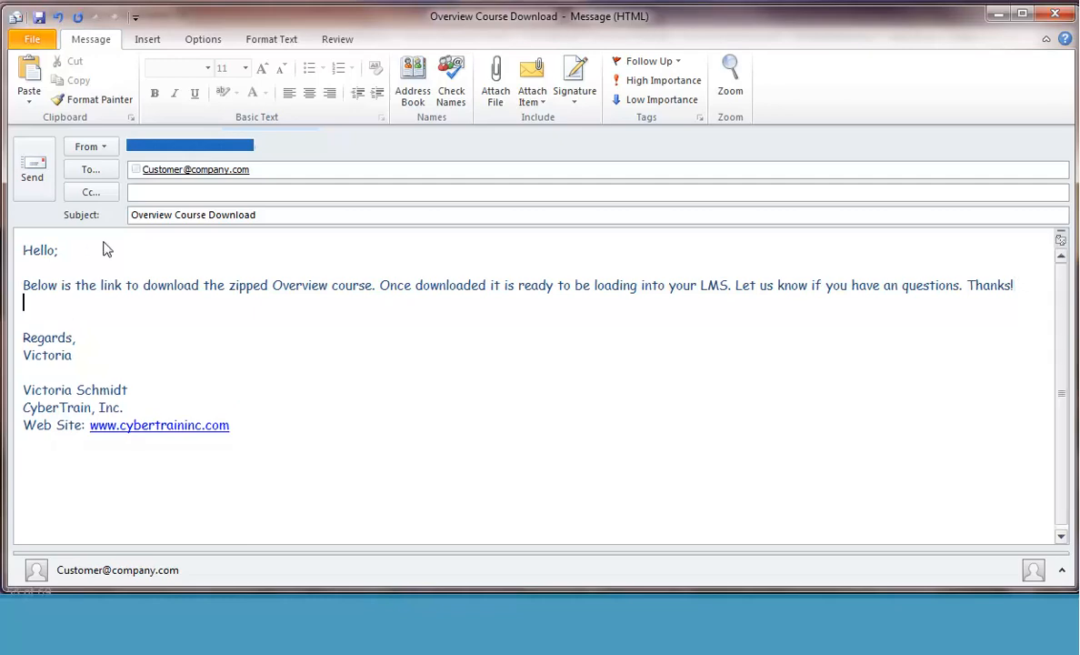
{"action": "left_click", "coordinate": [310, 70]}
{"action": "type", "text": "Overview Course"}
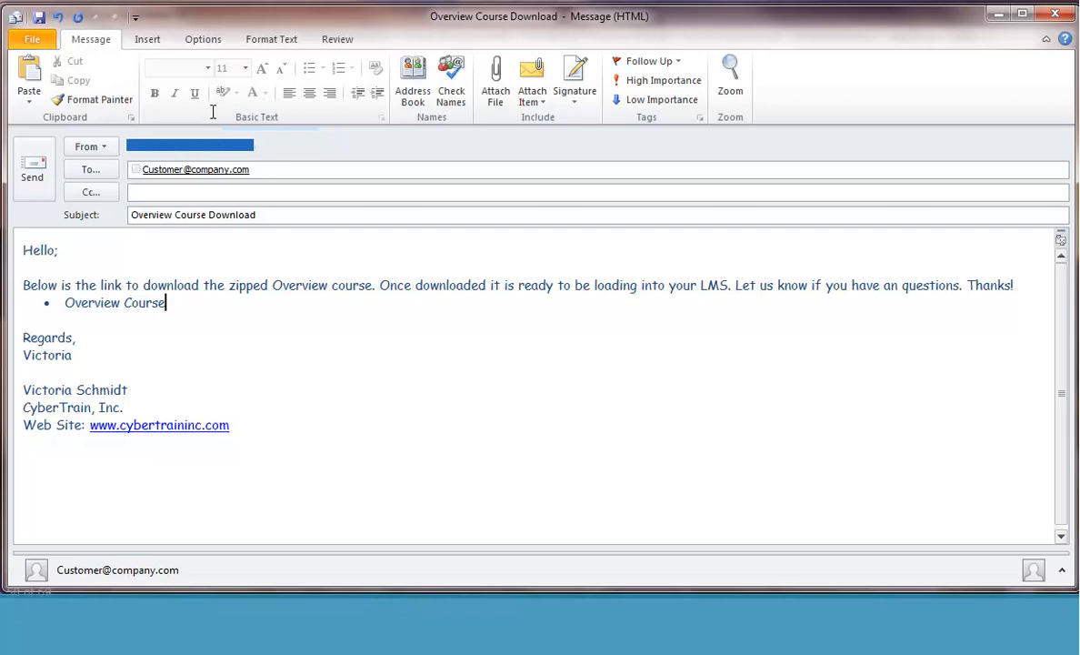
- Link the 'Overview Course' bullet to the pasted short S3 URL and send the email to the client
{"action": "left_click", "coordinate": [69, 303], "text": "shift"}
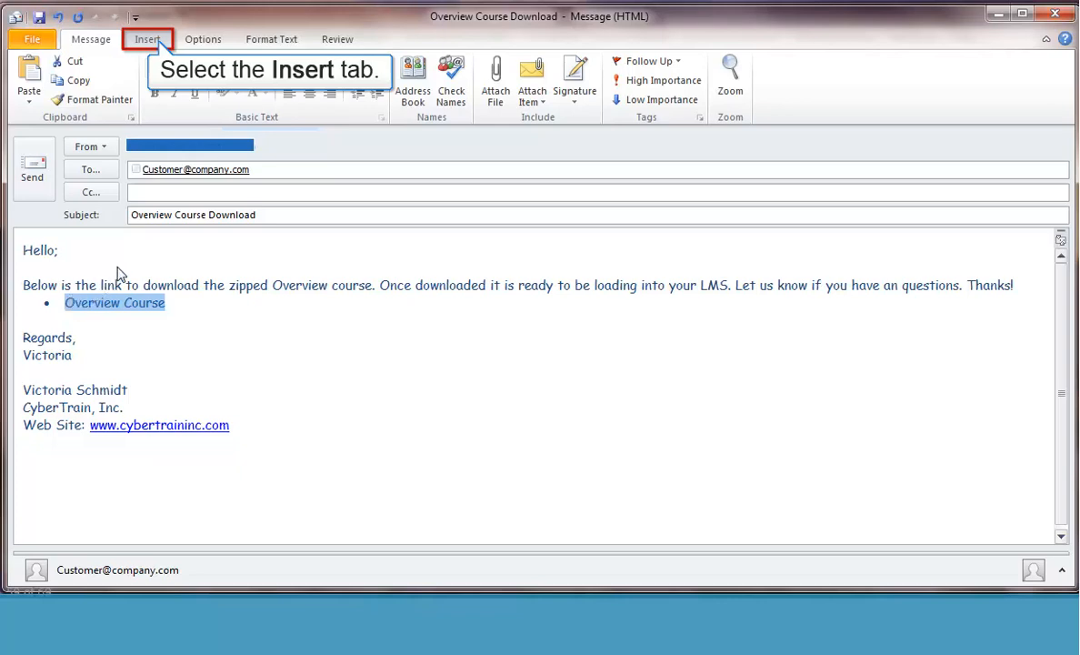
{"action": "left_click", "coordinate": [148, 40]}
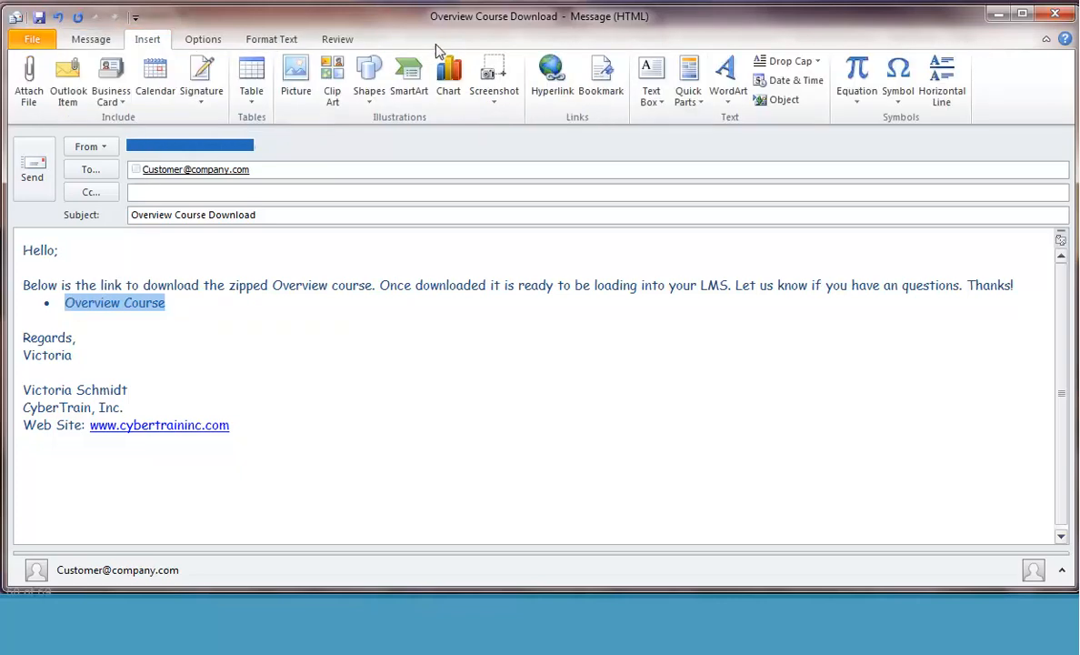
{"action": "left_click", "coordinate": [559, 73]}
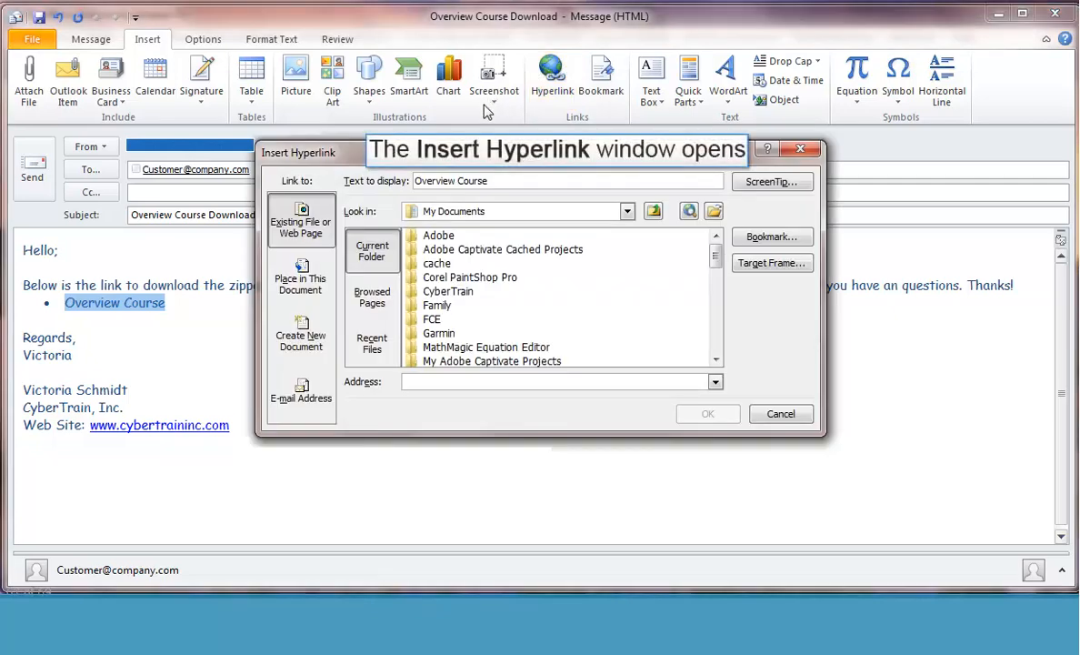
{"action": "left_click", "coordinate": [421, 382]}
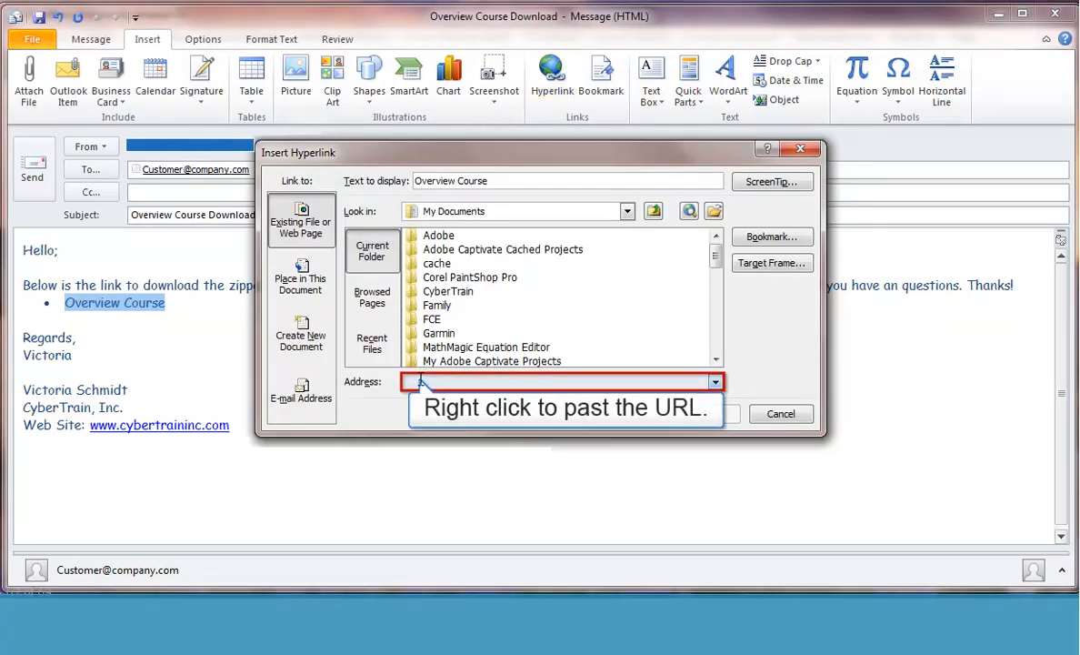
{"action": "right_click", "coordinate": [421, 382]}
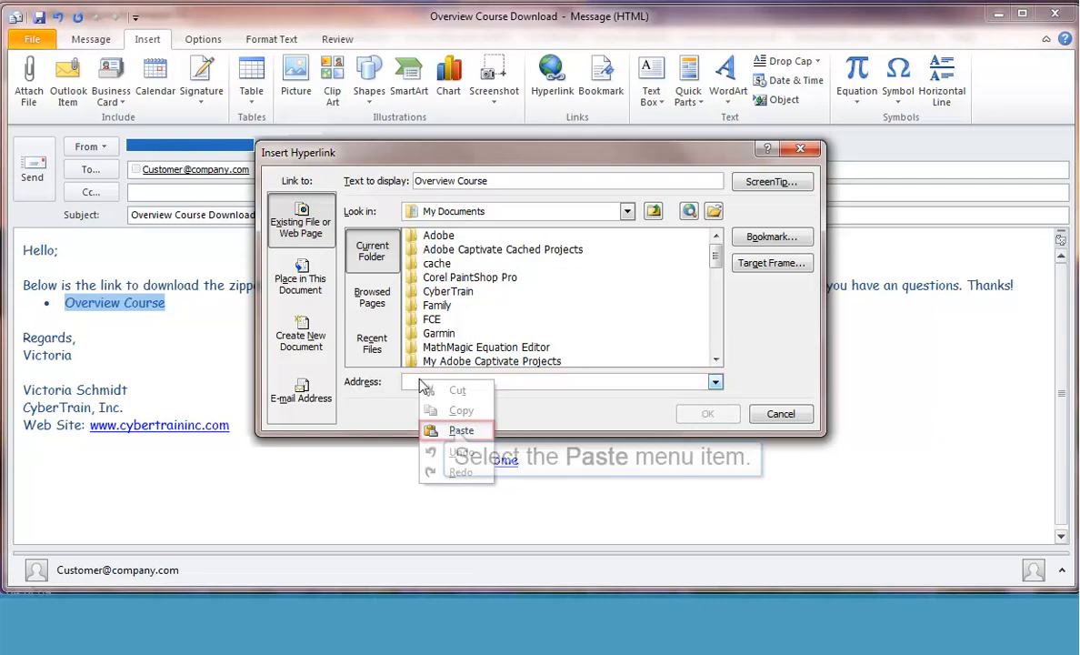
{"action": "left_click", "coordinate": [459, 431]}
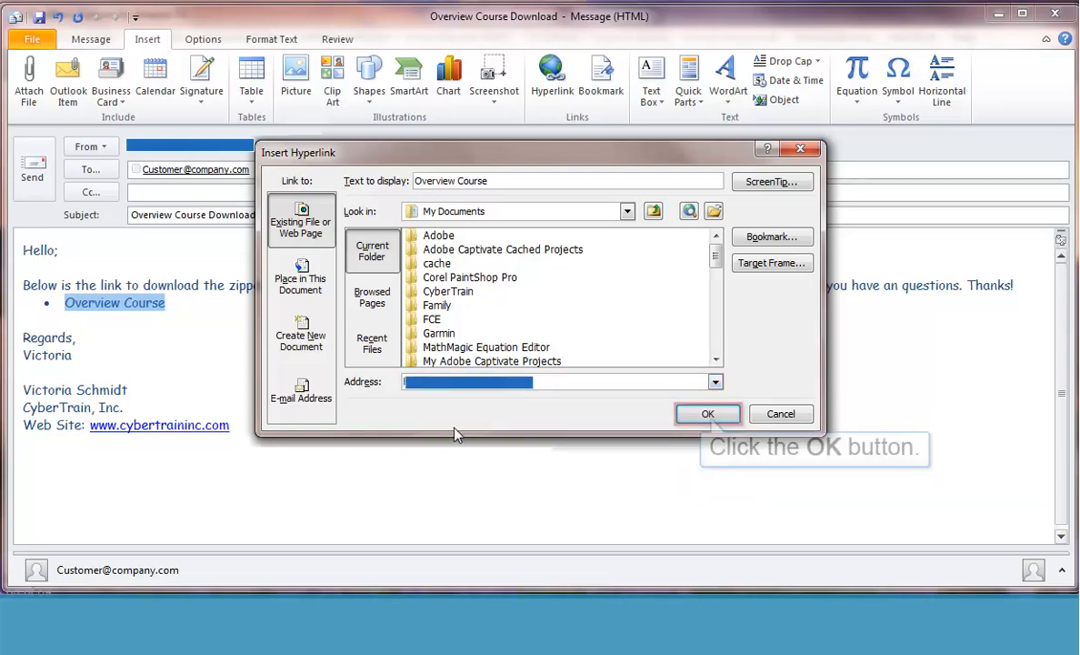
{"action": "left_click", "coordinate": [708, 416]}
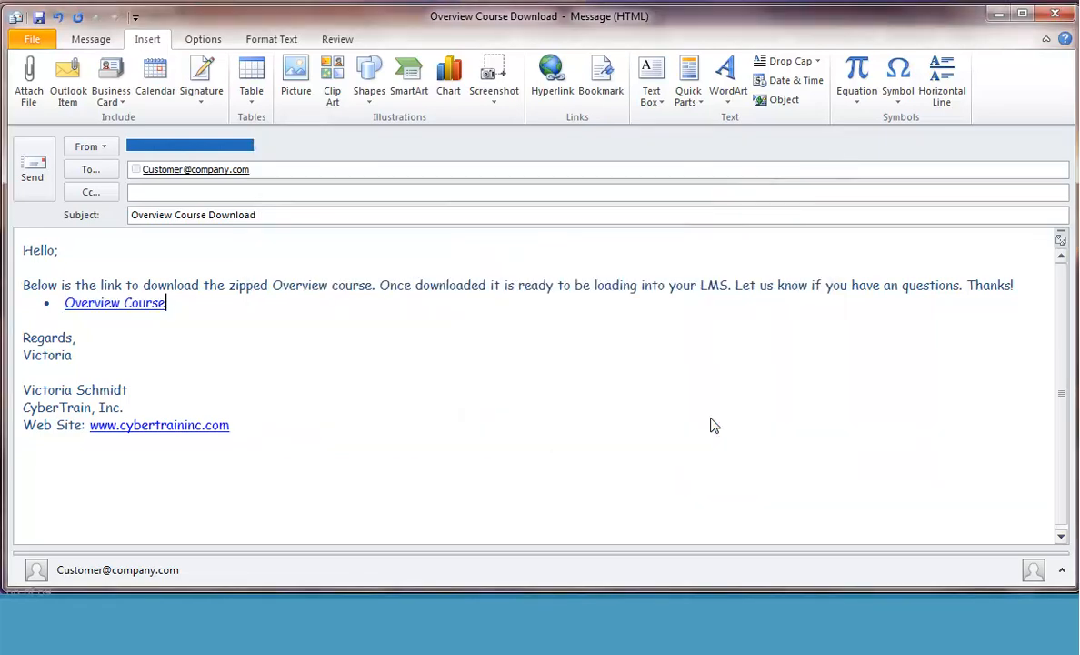
{"action": "left_click", "coordinate": [47, 156]}
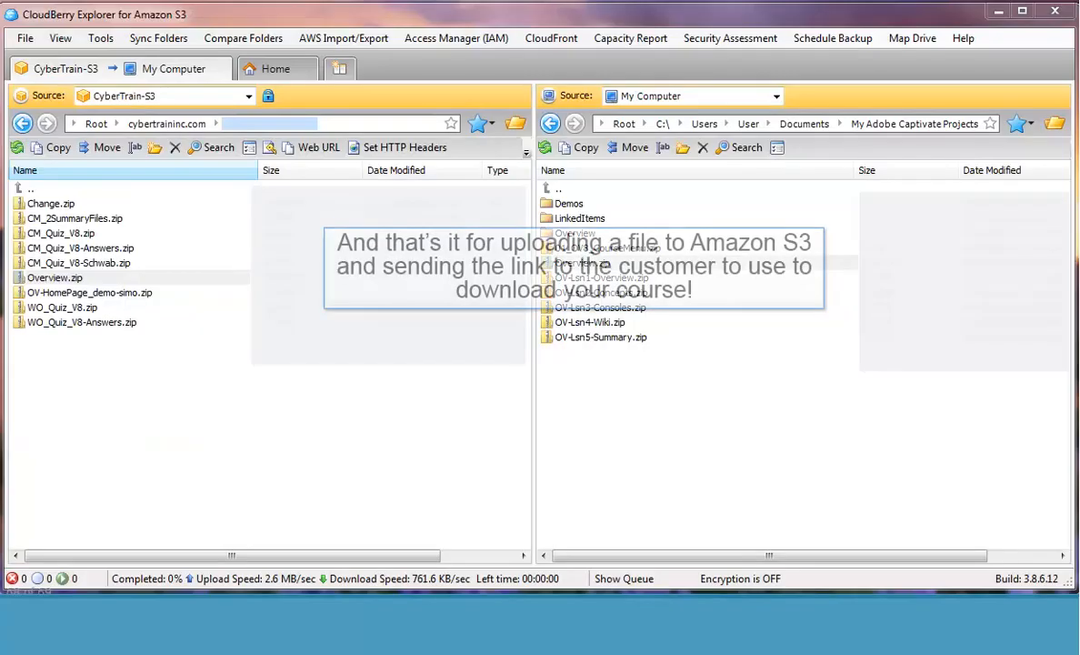